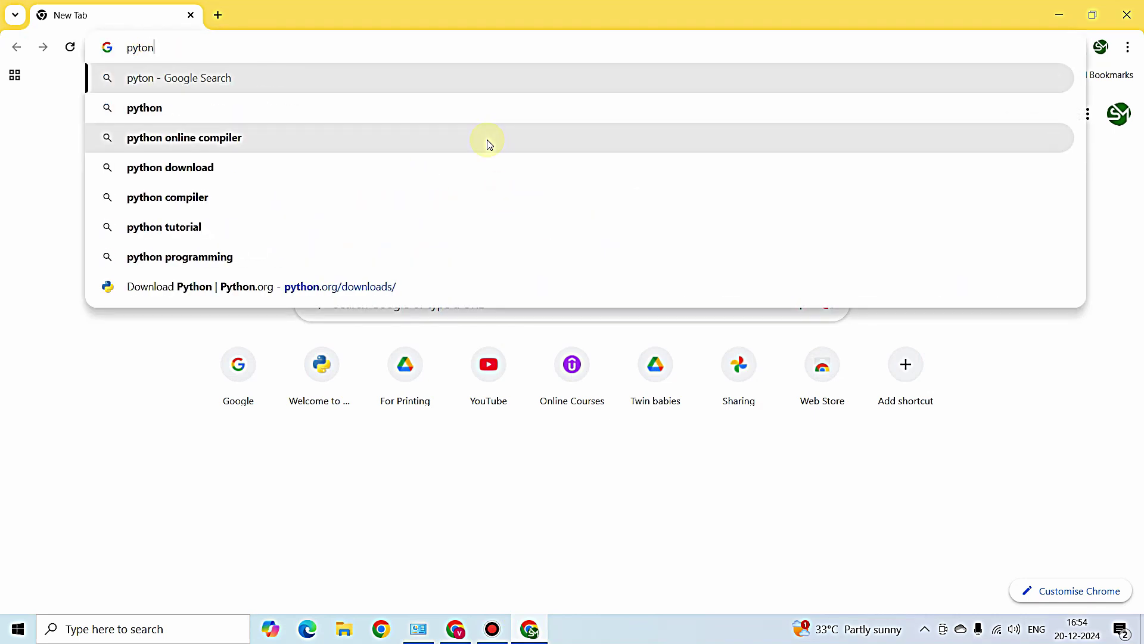
# - Open the python.org website
pyautogui.press('BackSpace')
pyautogui.press('BackSpace')
pyautogui.write('hon')
pyautogui.press('BackSpace')
pyautogui.press('BackSpace')
pyautogui.write('on.org')
pyautogui.press('Return')
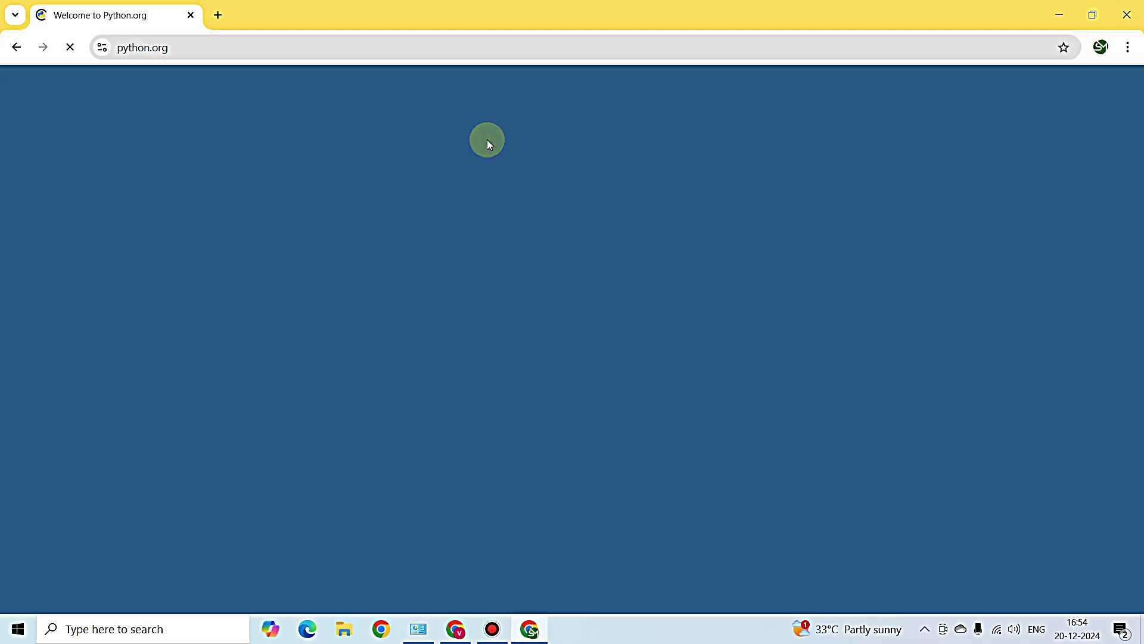
# - Go to the Windows downloads page of the Python site
pyautogui.moveTo(511, 285)
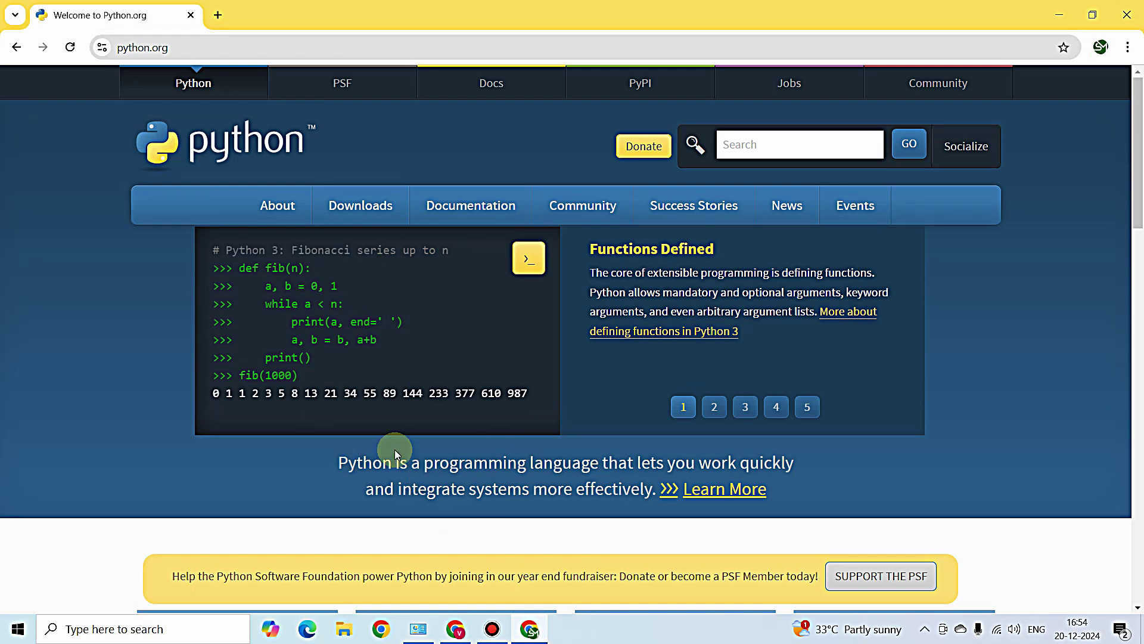
pyautogui.moveTo(348, 215)
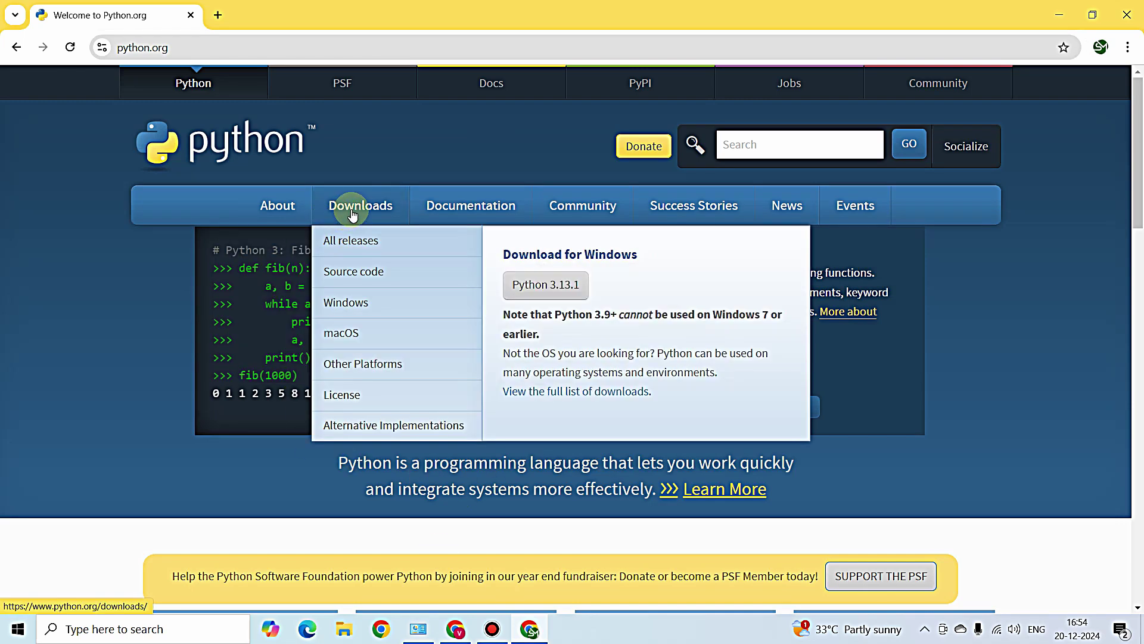
pyautogui.click(402, 316)
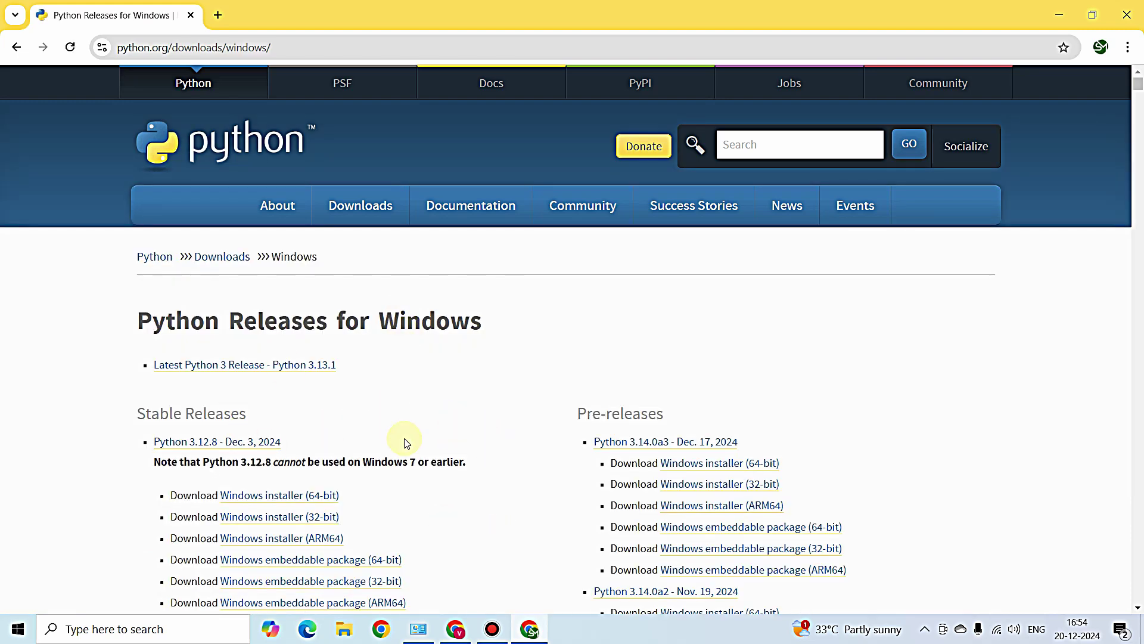
# - Download the 64-bit Windows installer for Python 3.13.1 and check its download progress
pyautogui.moveTo(1138, 84); pyautogui.dragTo(1141, 89)
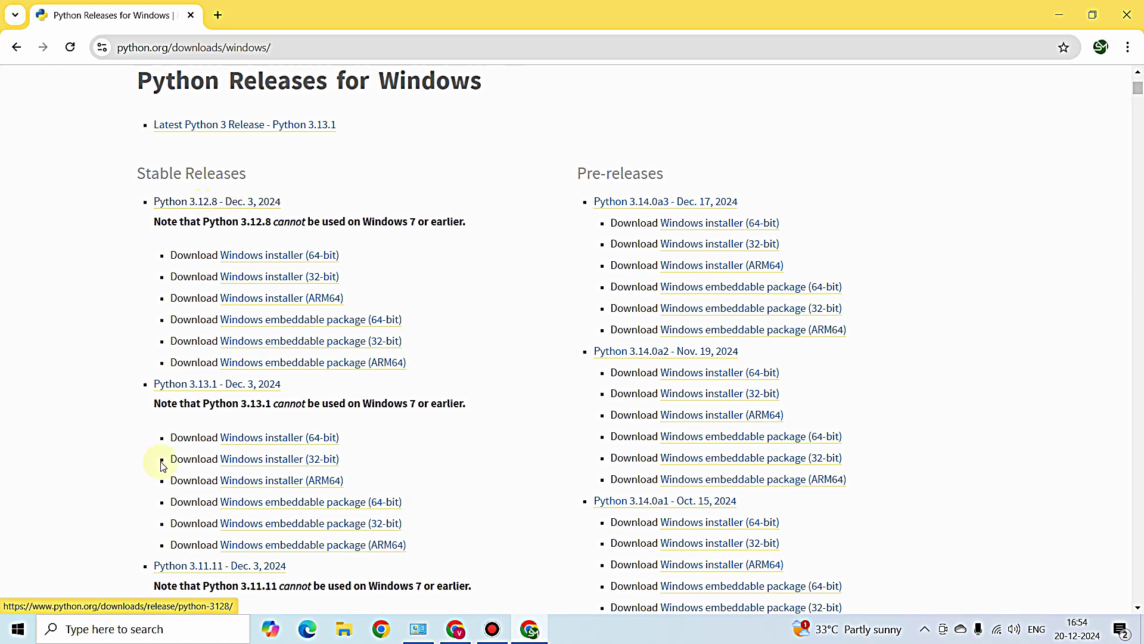
pyautogui.click(232, 438)
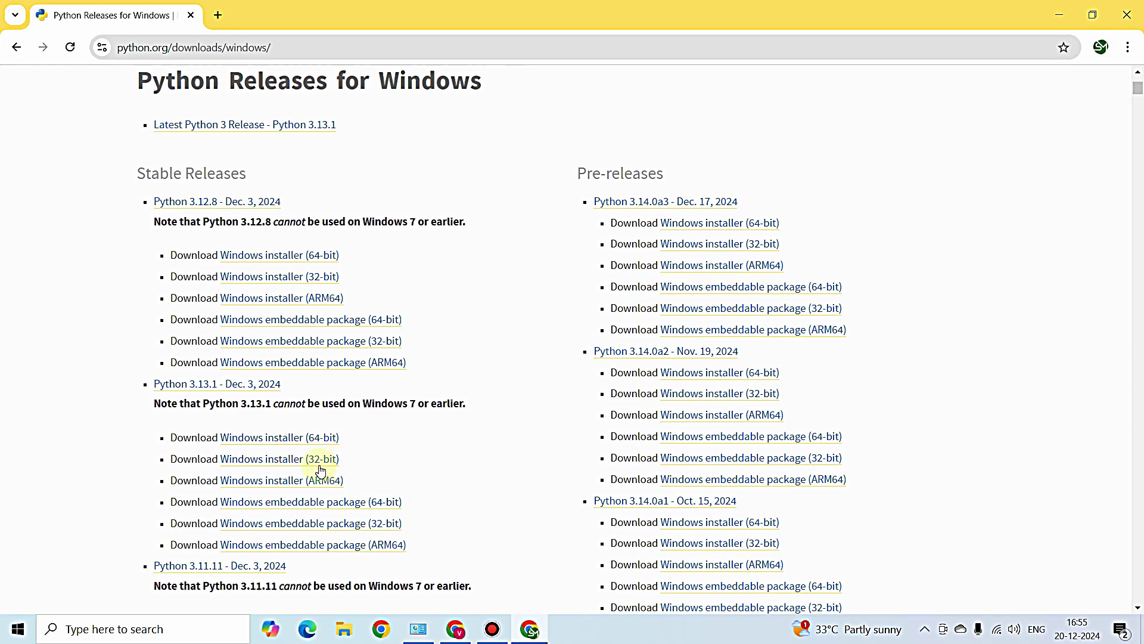
pyautogui.click(297, 445)
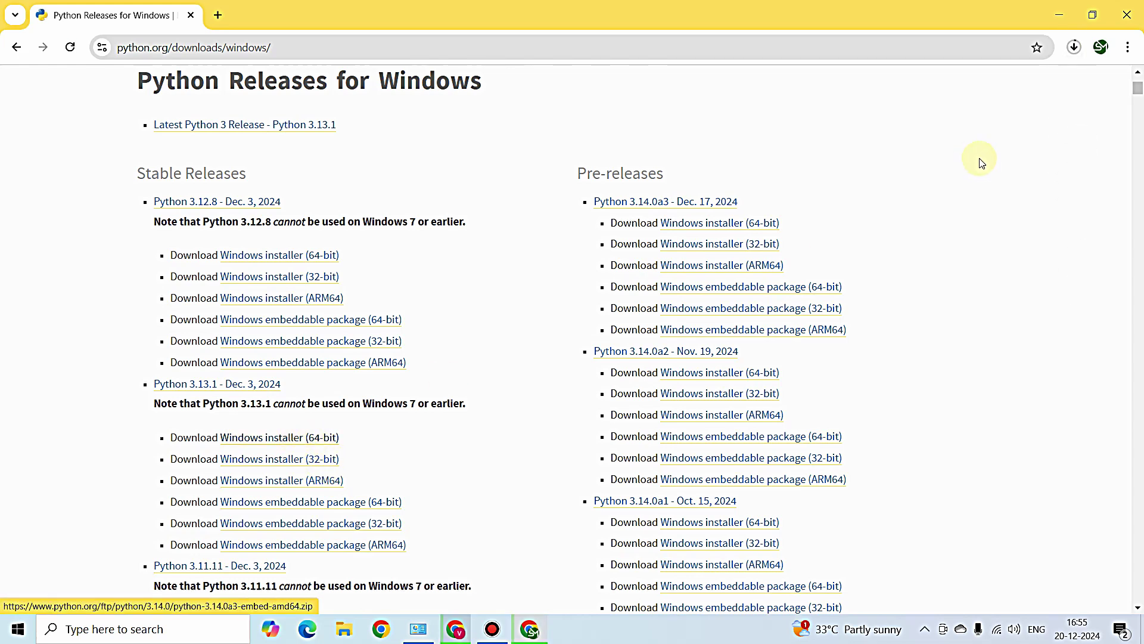
pyautogui.click(1074, 47)
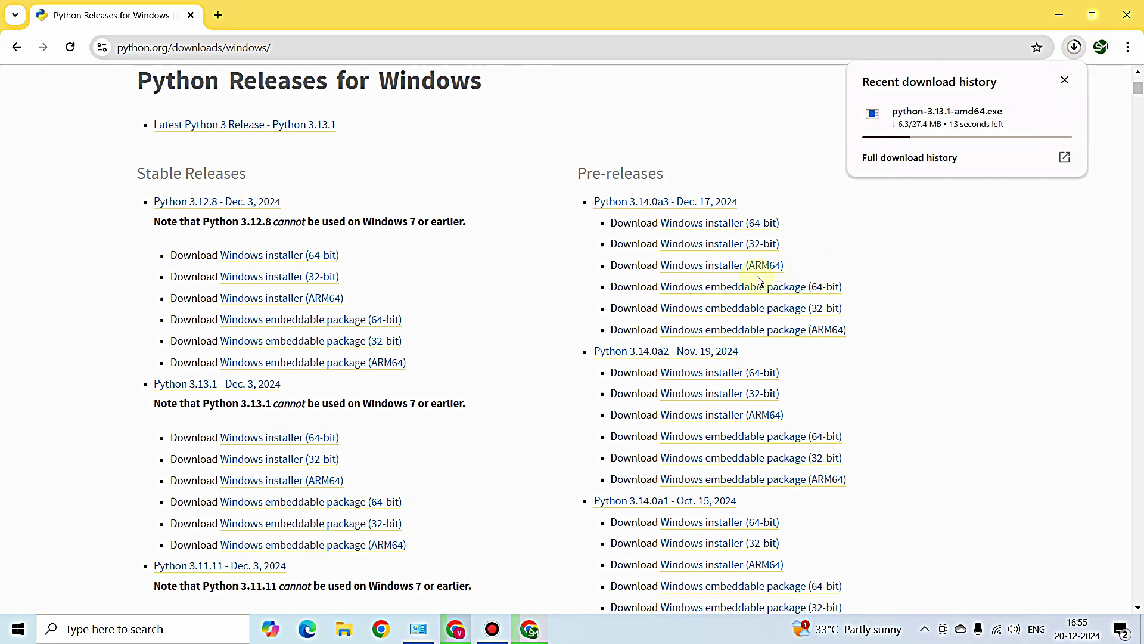
pyautogui.click(560, 142)
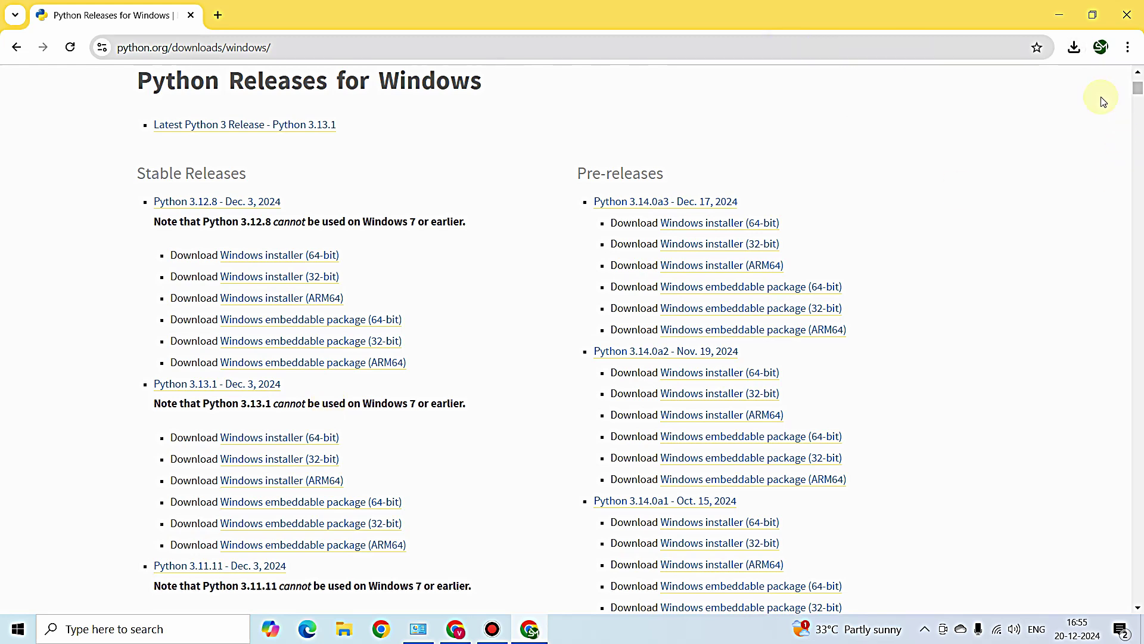
# - Show the downloaded python-3.13.1-amd64 installer in its folder and move it into the Downloads subfolder
pyautogui.click(1074, 48)
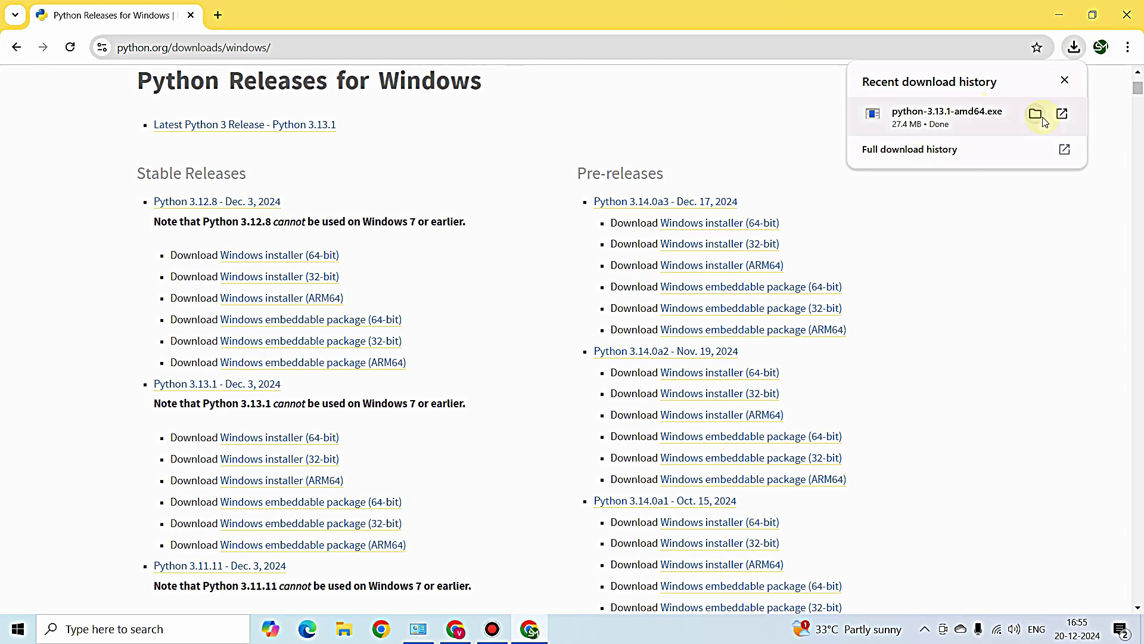
pyautogui.click(1045, 114)
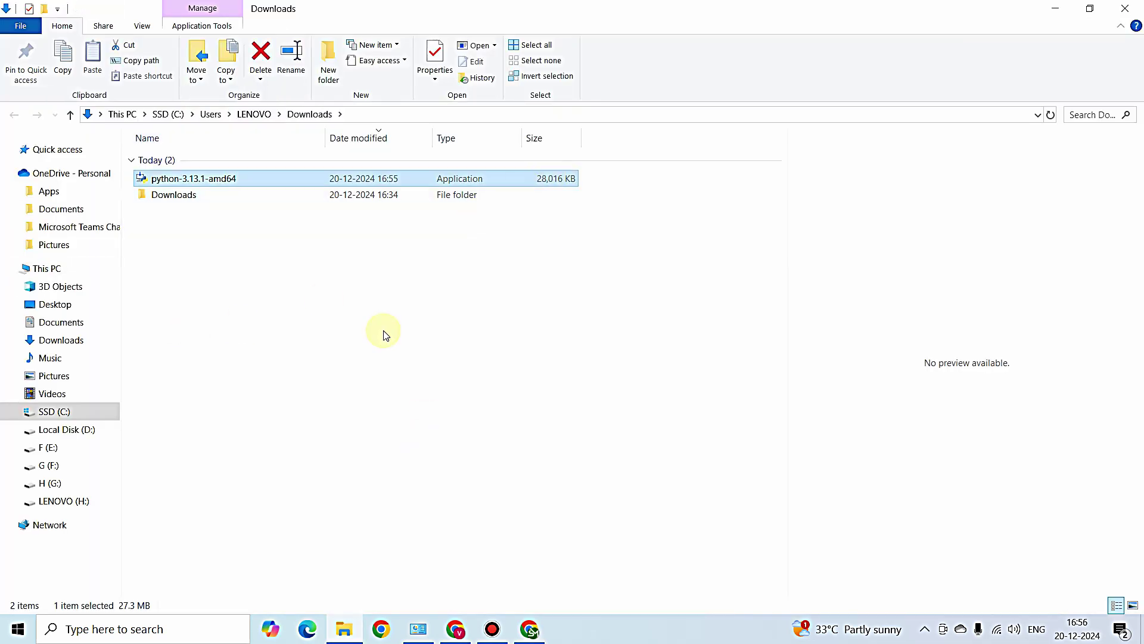
pyautogui.click(248, 217)
pyautogui.click(213, 180)
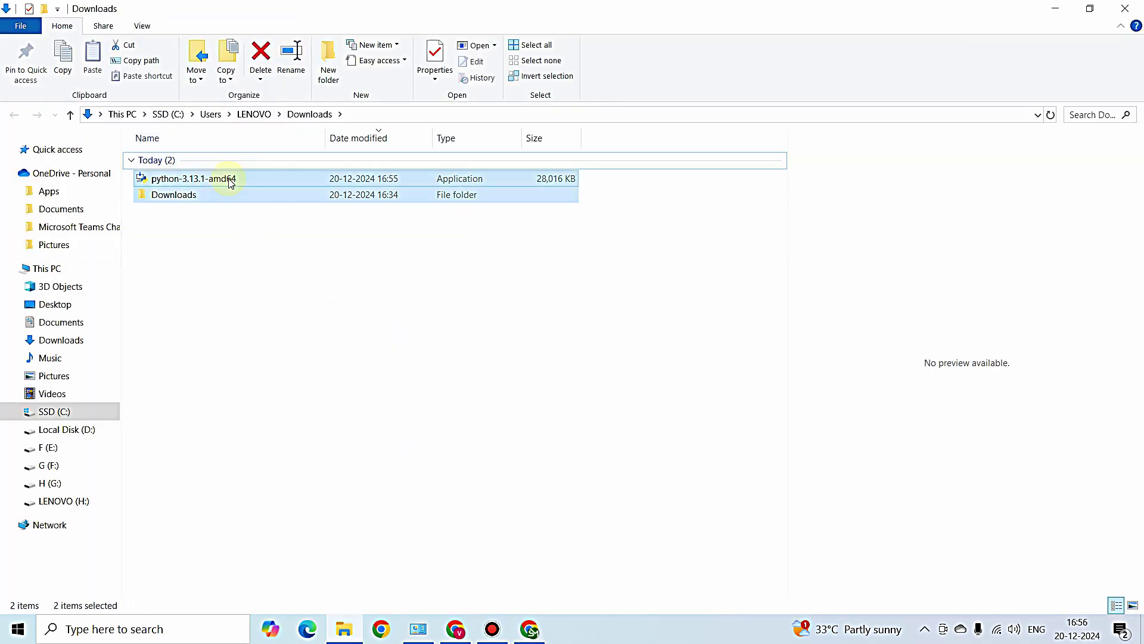
pyautogui.moveTo(234, 184); pyautogui.dragTo(226, 197)
# - Open the Downloads subfolder and launch the python-3.13.1-amd64 installer
pyautogui.click(205, 182)
pyautogui.doubleClick(205, 182)
pyautogui.click(203, 195)
pyautogui.click(220, 239)
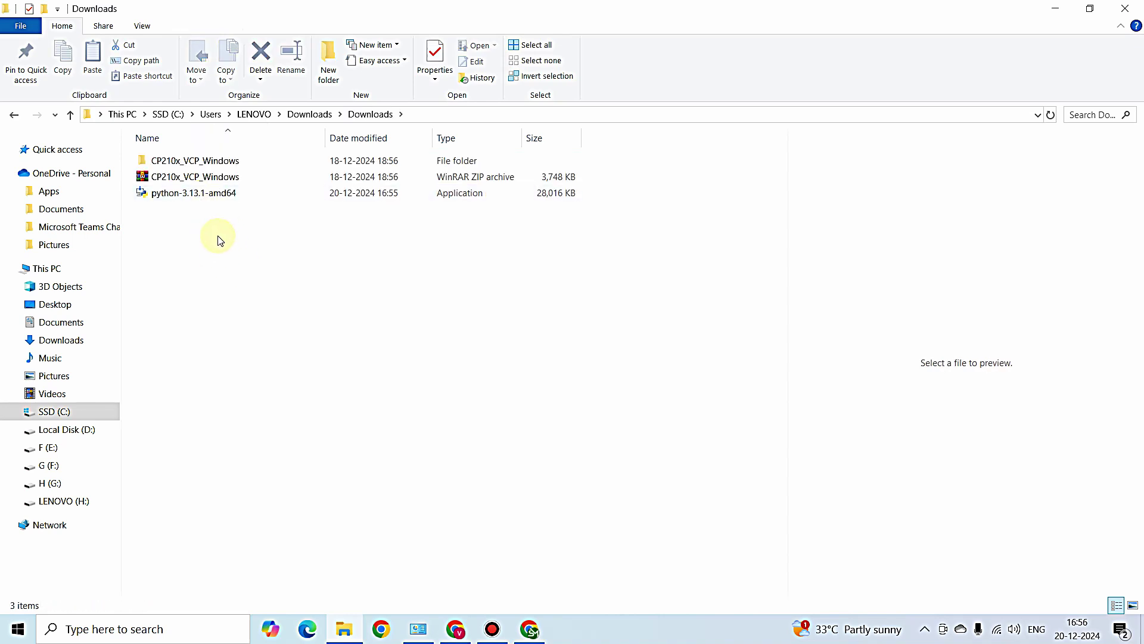
pyautogui.doubleClick(225, 198)
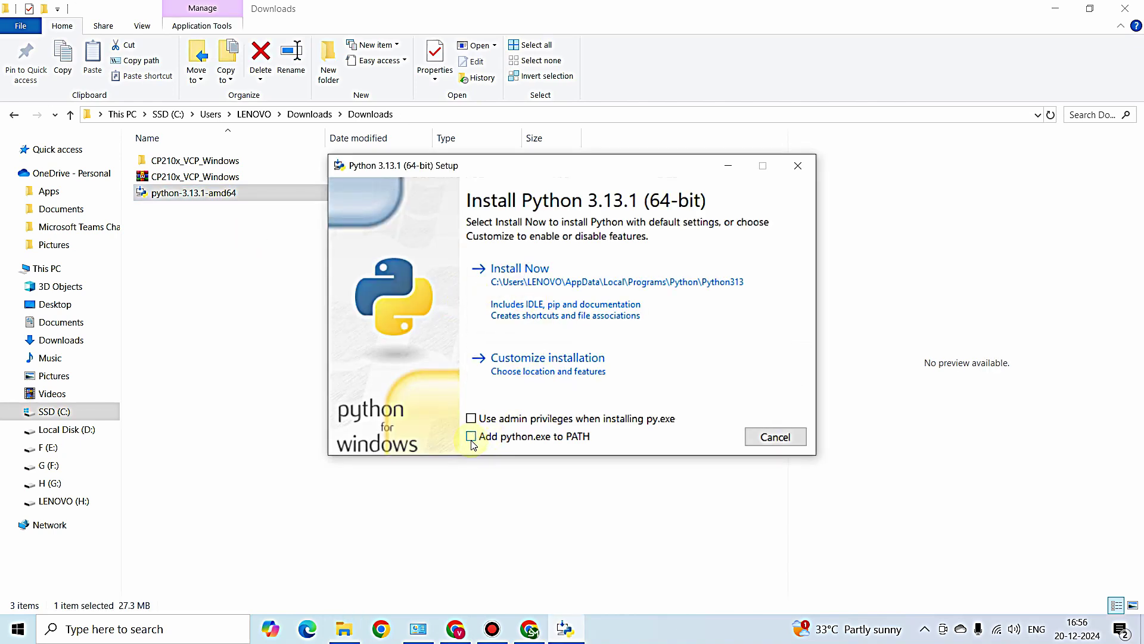
# - Enable adding python.exe to PATH and choose a customized installation, accepting the default optional features
pyautogui.click(471, 440)
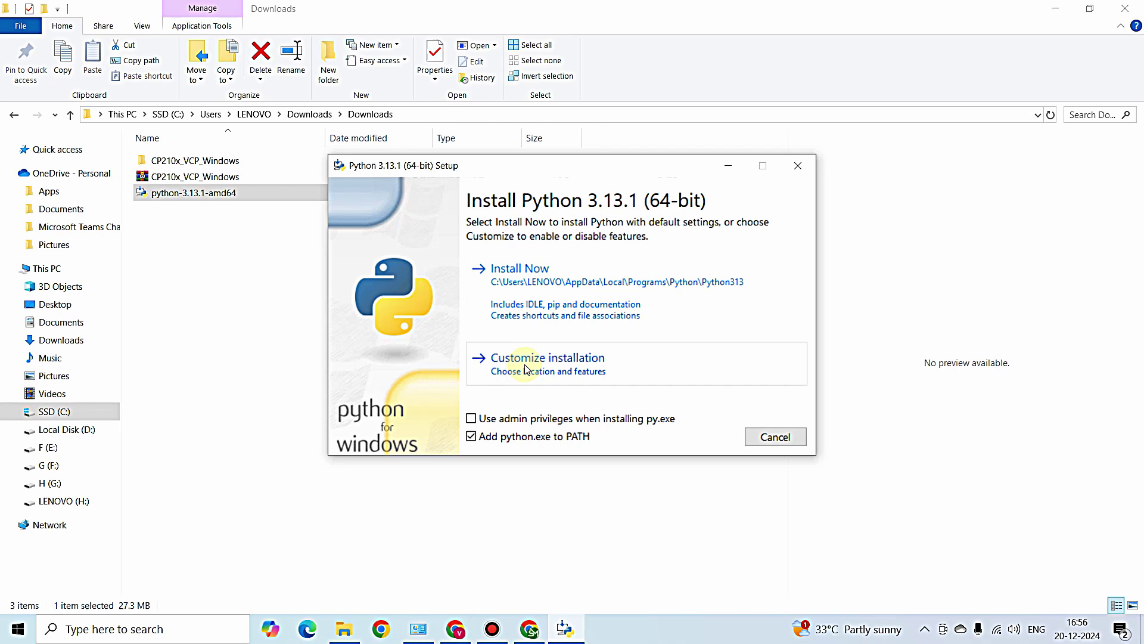
pyautogui.click(578, 363)
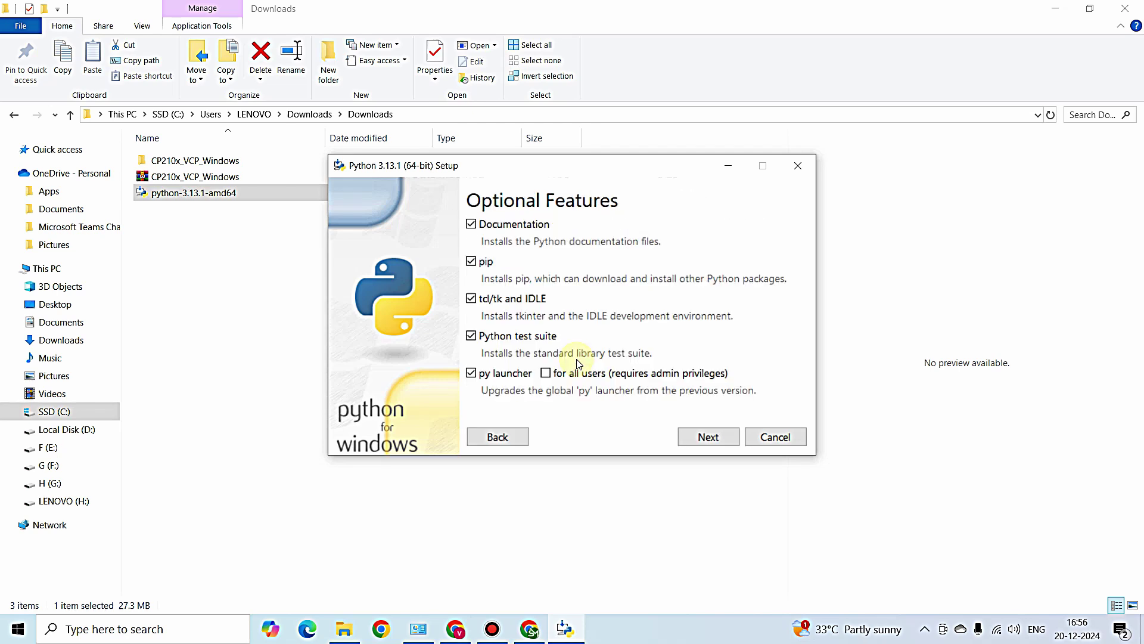
pyautogui.click(693, 438)
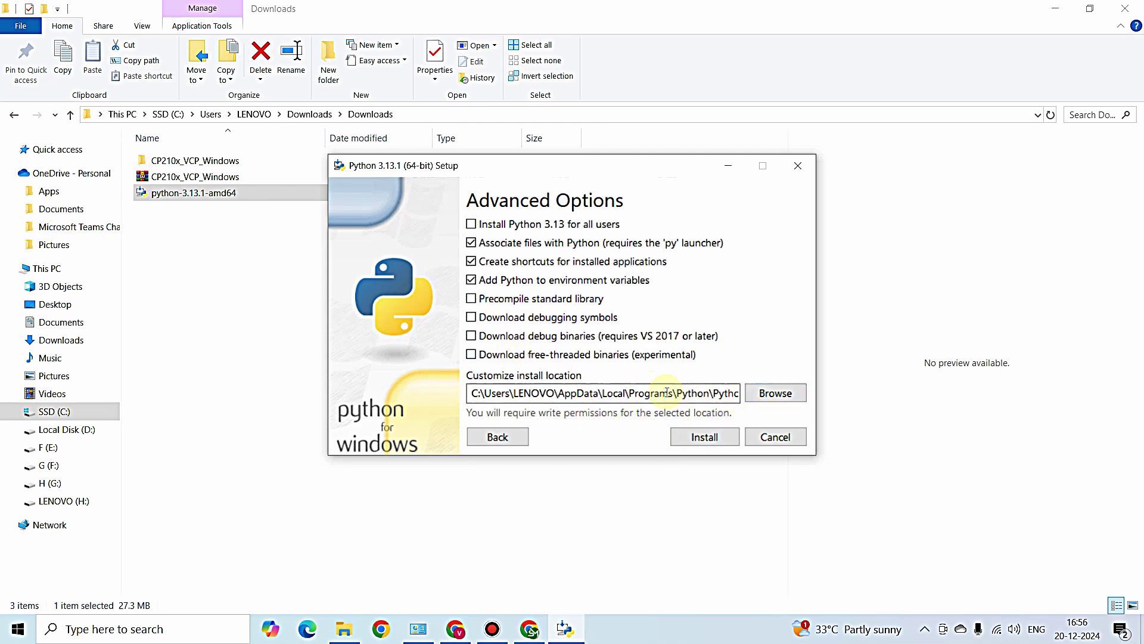
# - Set the install location to the existing C:\Python313 folder, then install Python and close the setup
pyautogui.click(774, 393)
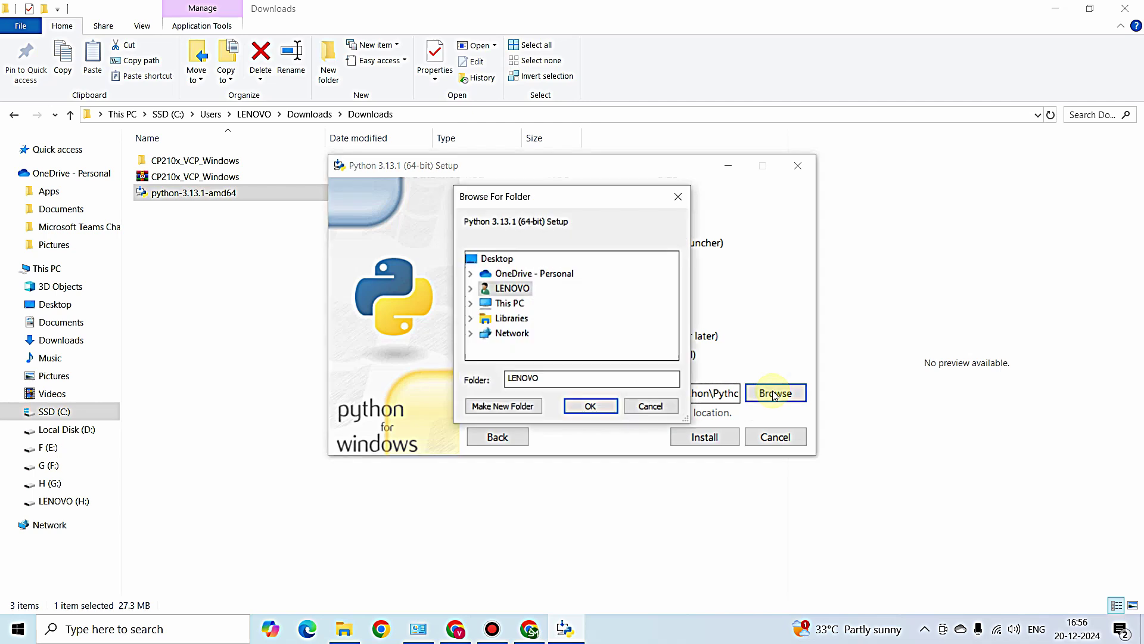
pyautogui.click(472, 304)
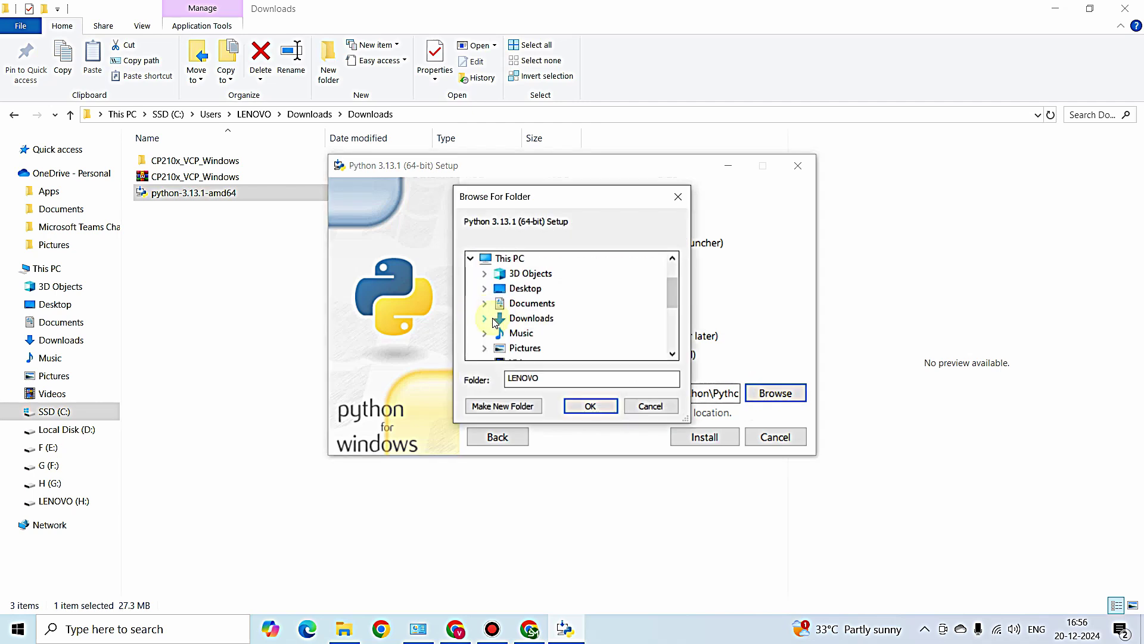
pyautogui.scroll(-2, 536, 305)
pyautogui.click(484, 288)
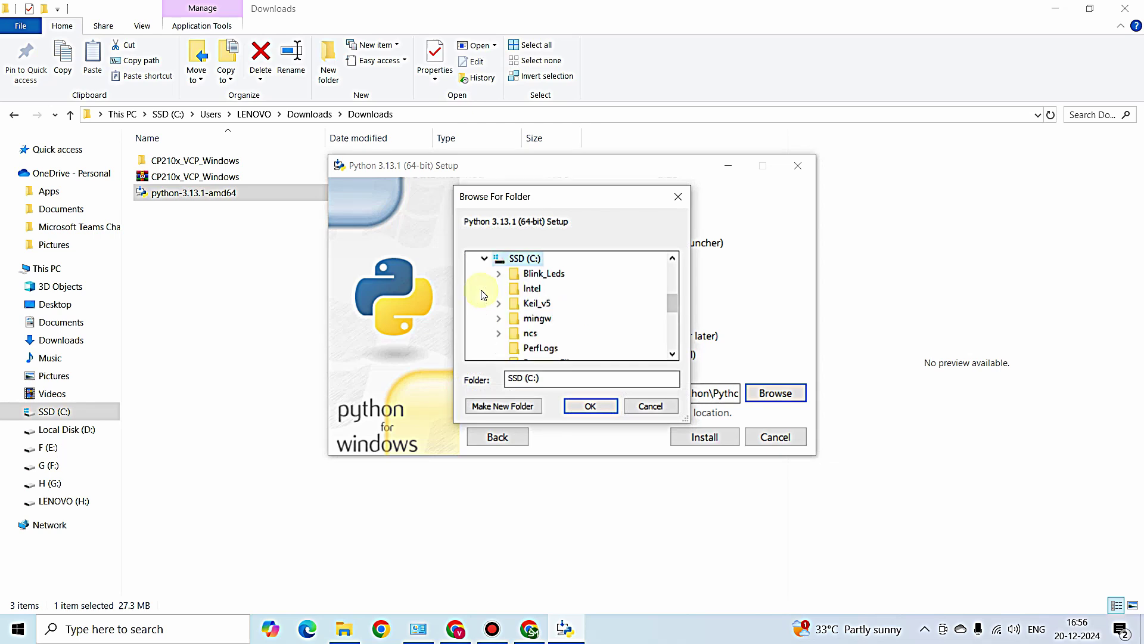
pyautogui.moveTo(669, 308)
pyautogui.mouseDown()
pyautogui.moveTo(672, 328)
pyautogui.moveTo(670, 318)
pyautogui.mouseUp()
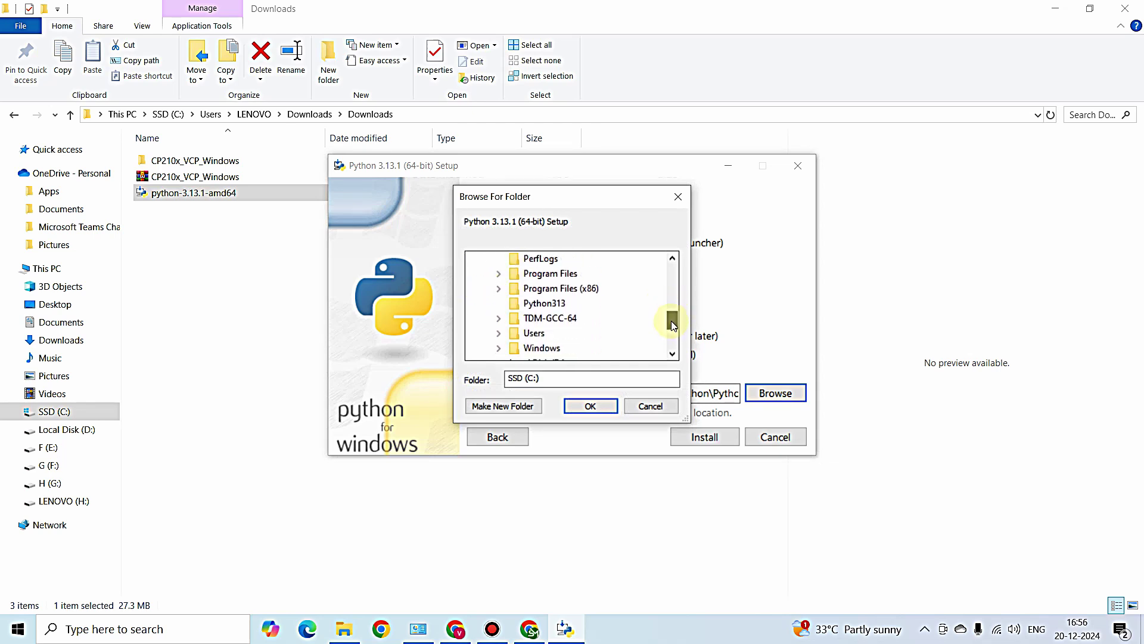
pyautogui.click(549, 309)
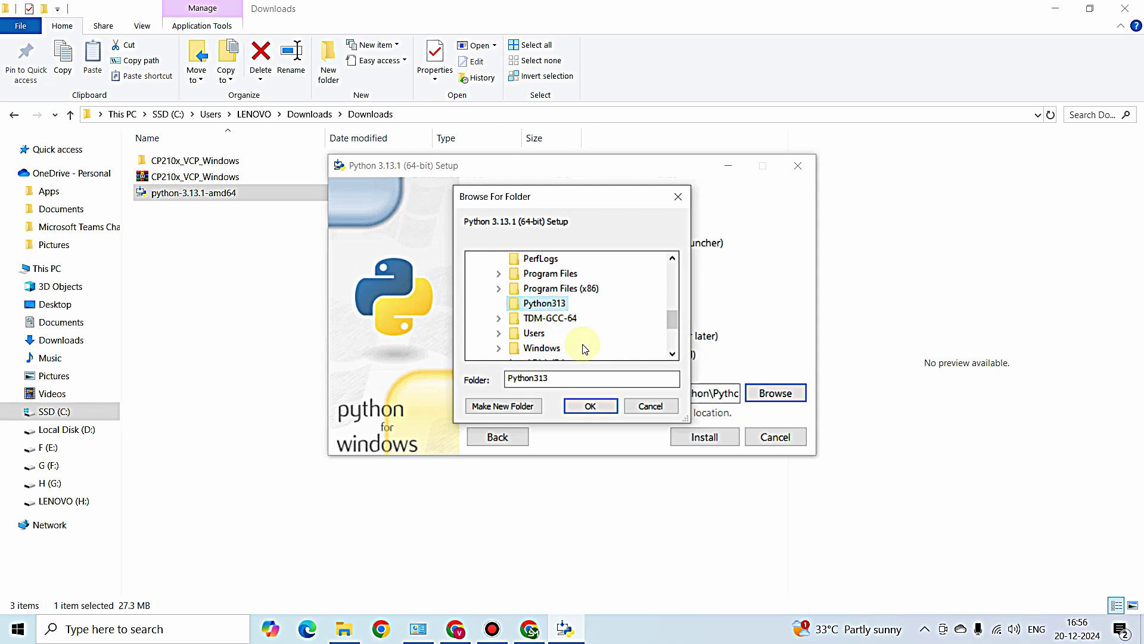
pyautogui.click(592, 406)
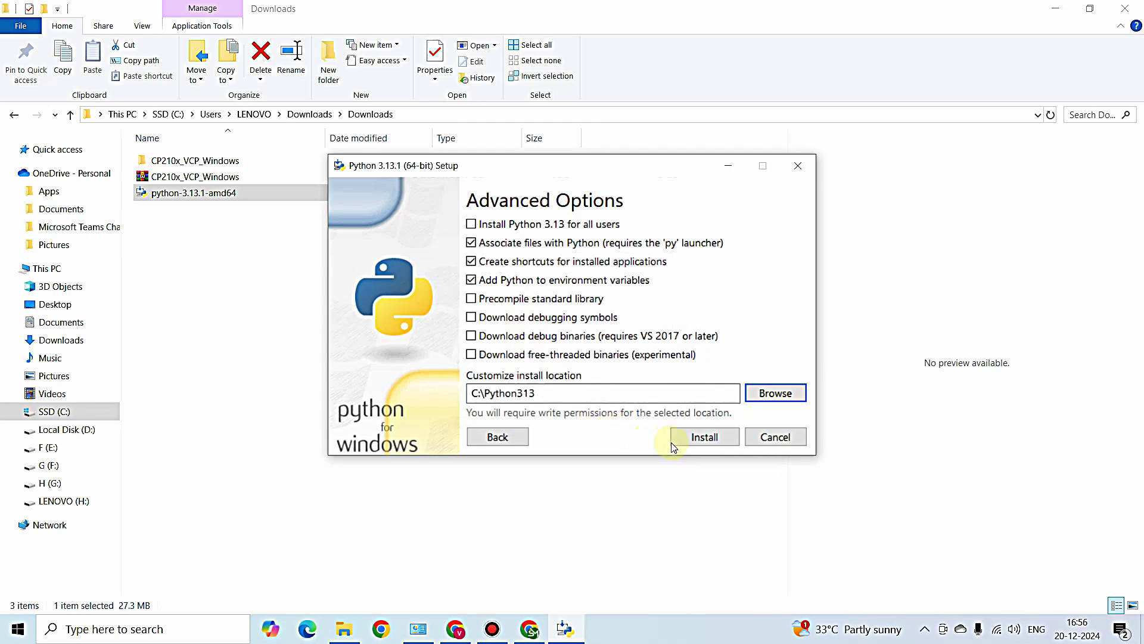
pyautogui.click(705, 437)
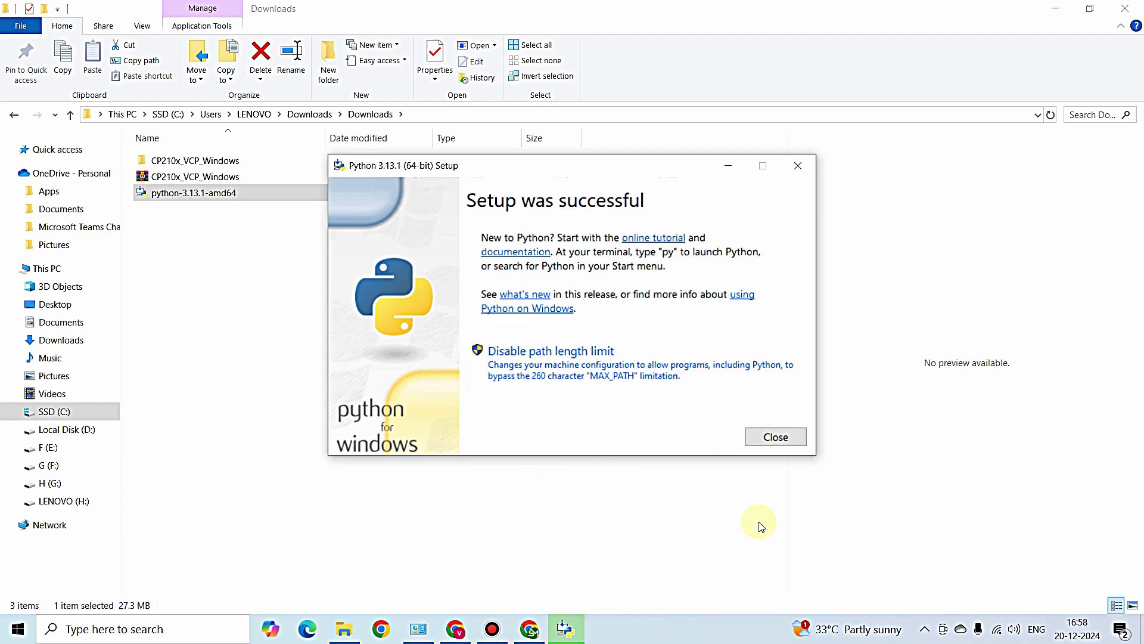
pyautogui.click(774, 444)
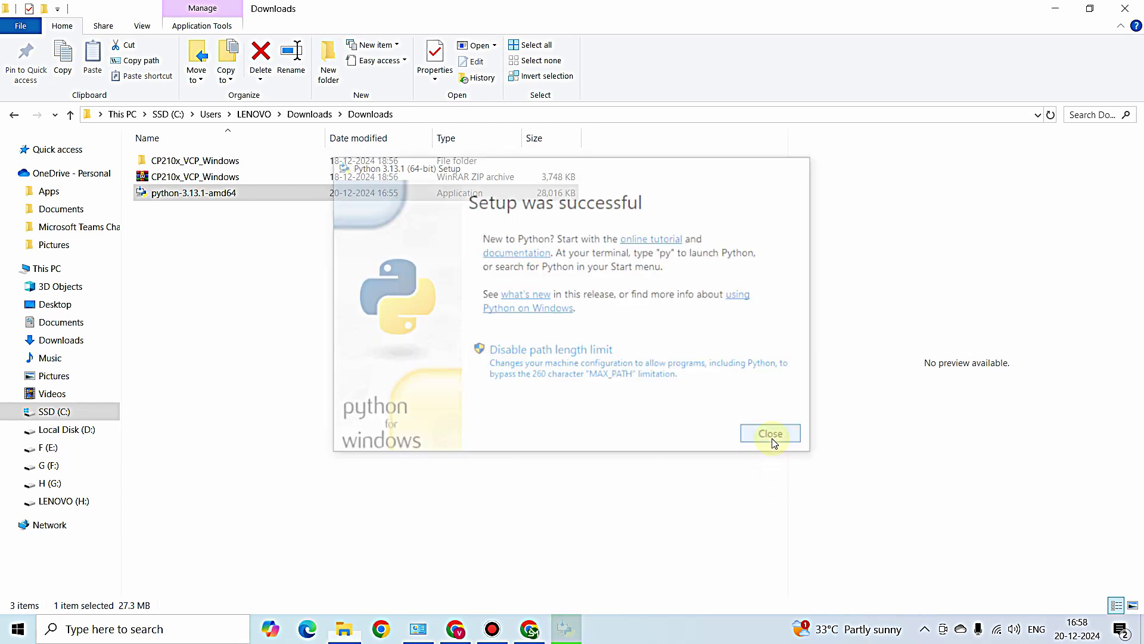
# - Inspect the Python313 folder on drive C: and its Scripts subfolder, then return to the drive's root
pyautogui.click(53, 411)
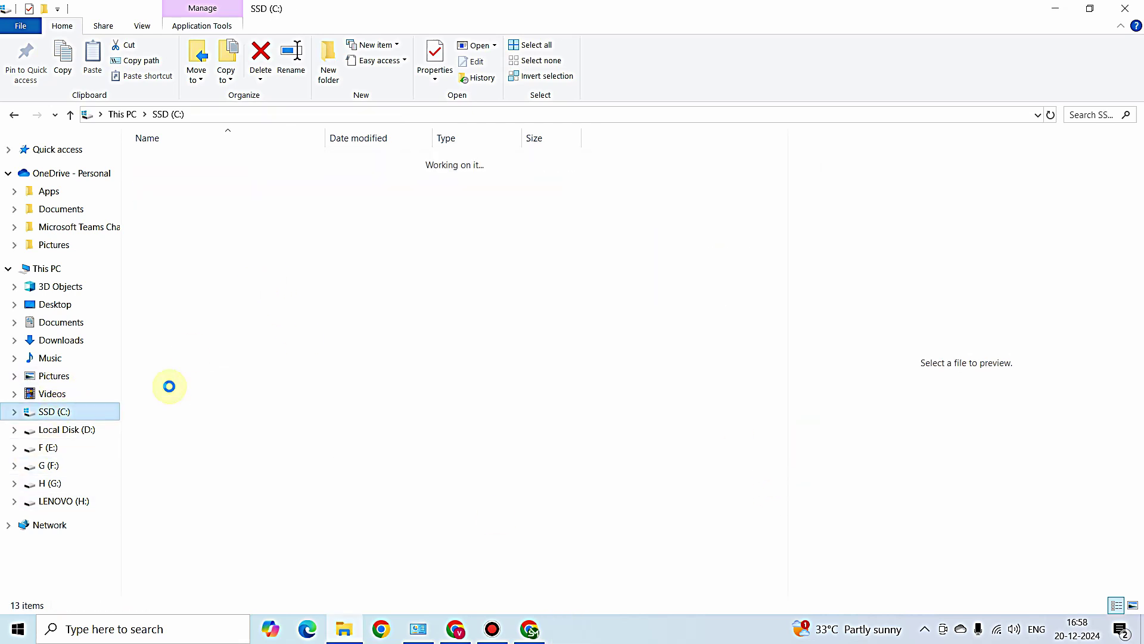
pyautogui.click(187, 291)
pyautogui.doubleClick(186, 290)
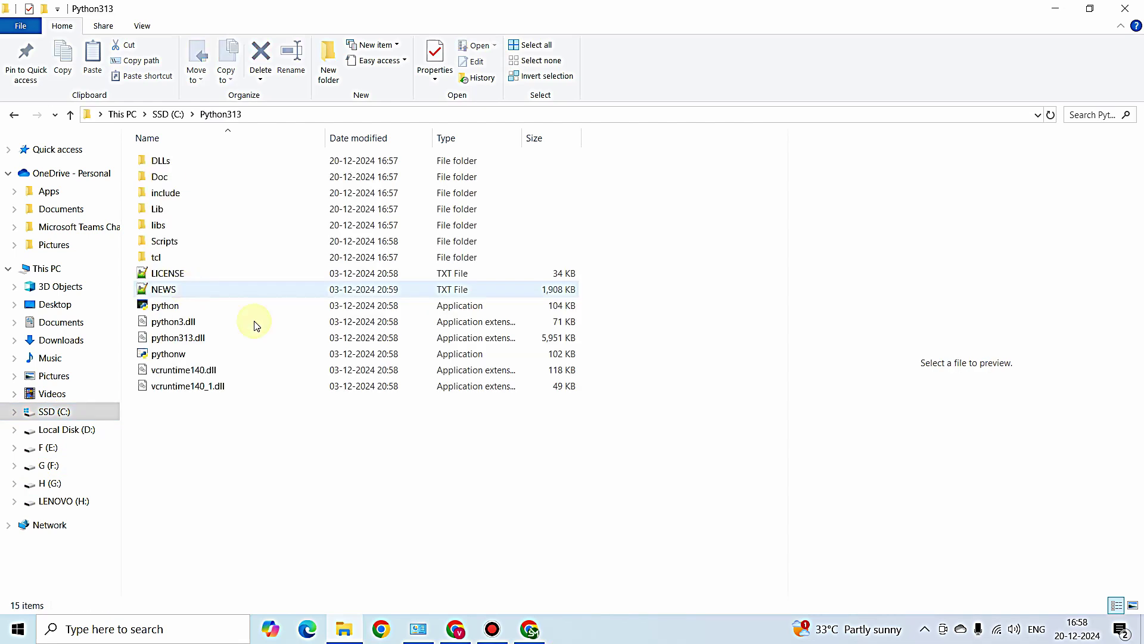
pyautogui.doubleClick(191, 242)
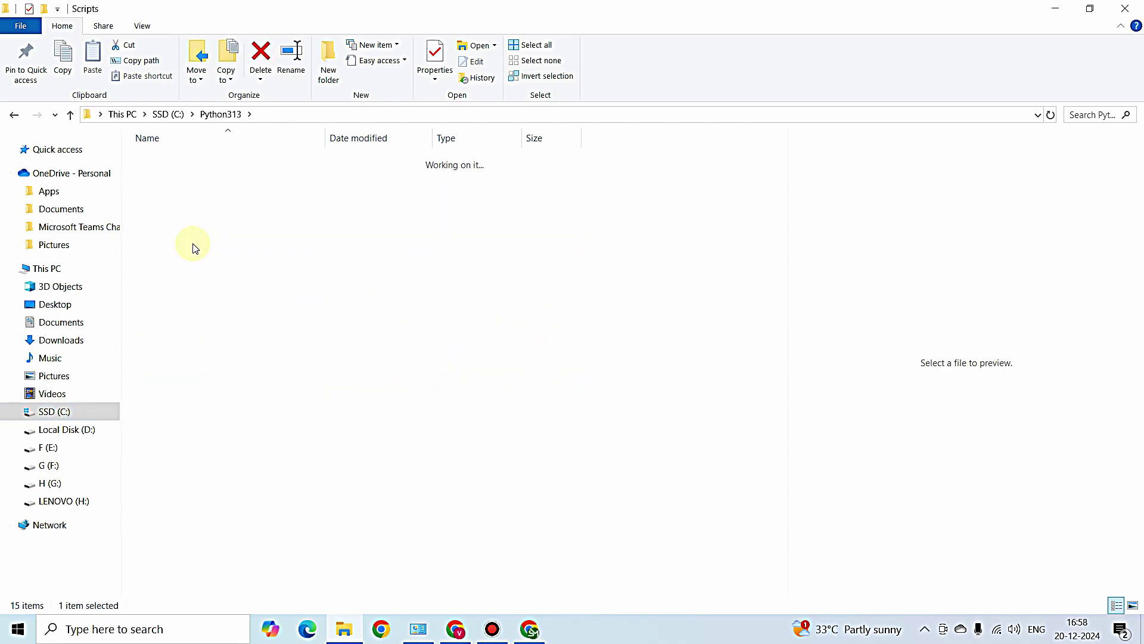
pyautogui.click(213, 115)
pyautogui.click(164, 115)
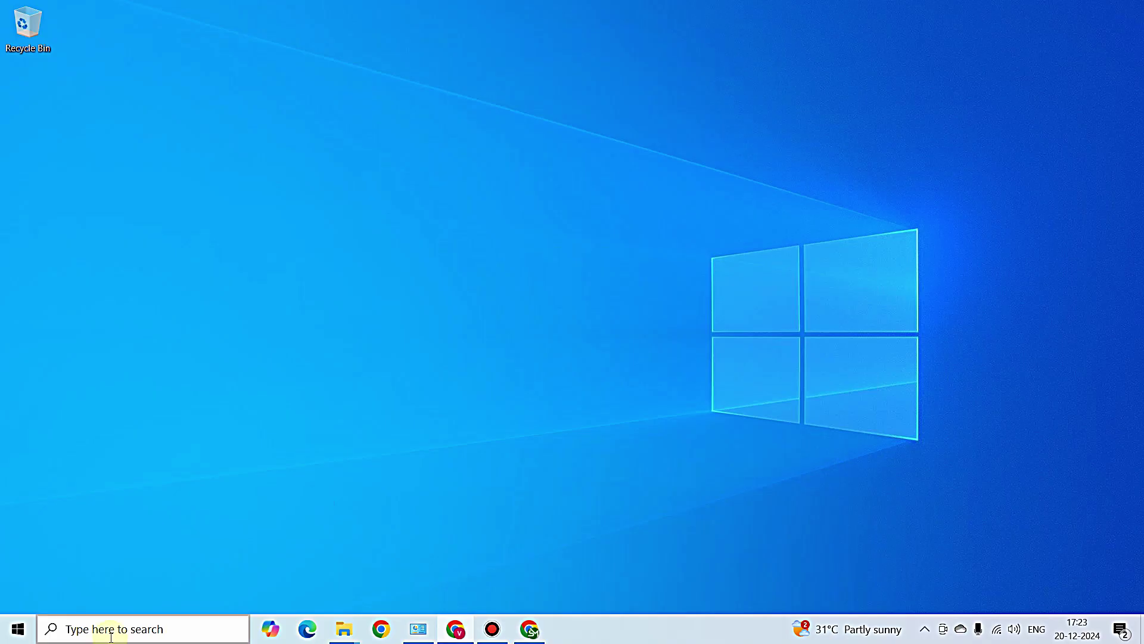
# - Open Command Prompt and run the python command to check the installation
pyautogui.click(110, 636)
pyautogui.write('cmd')
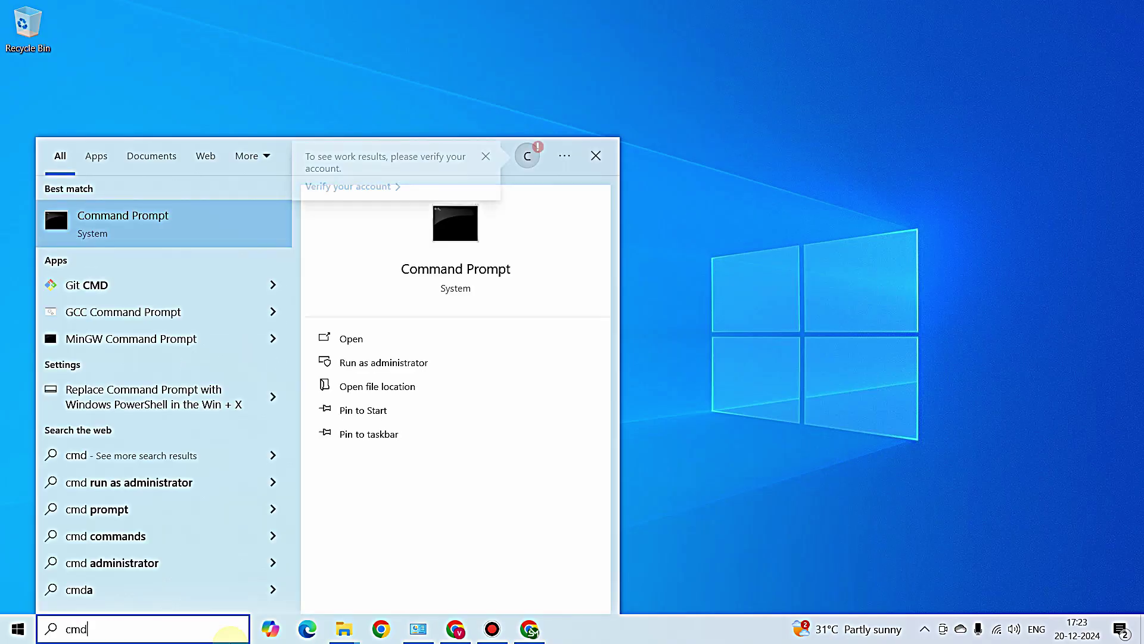
pyautogui.press('Return')
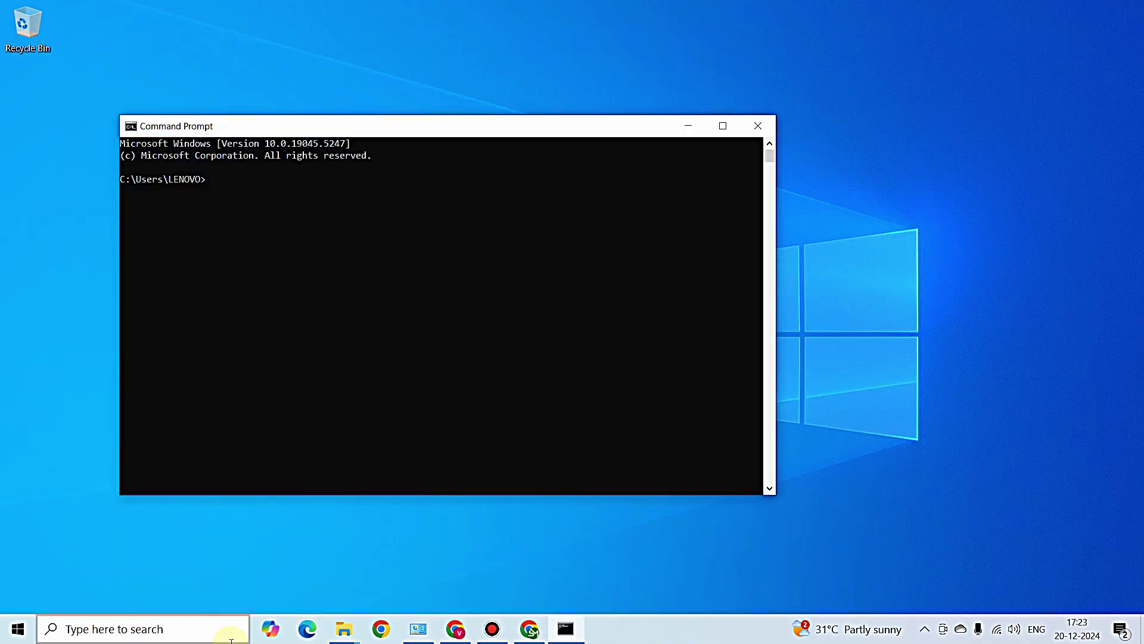
pyautogui.write('python')
pyautogui.press('Return')
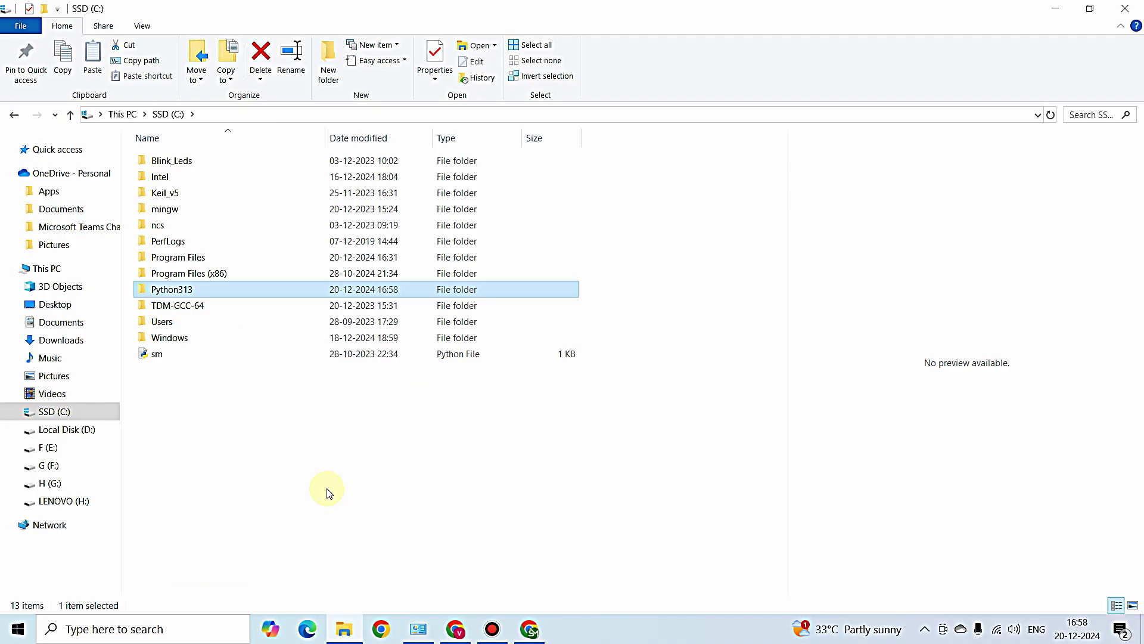
# - Switch to Chrome, search Google for esptool in a new tab, and open the espressif/esptool GitHub result in another tab
pyautogui.click(329, 491)
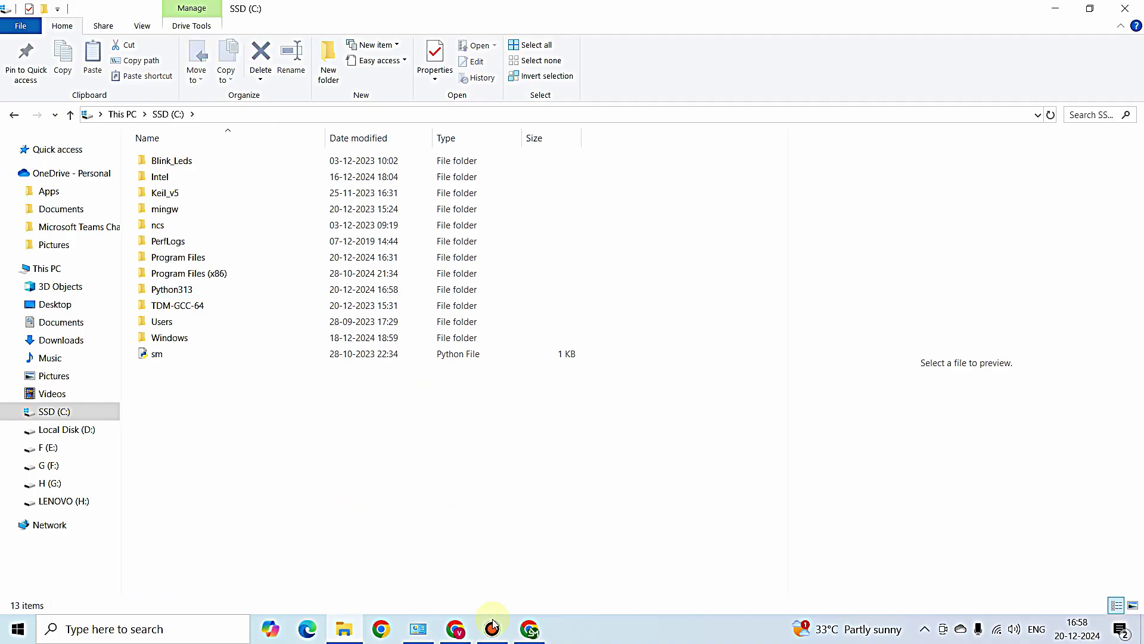
pyautogui.click(525, 630)
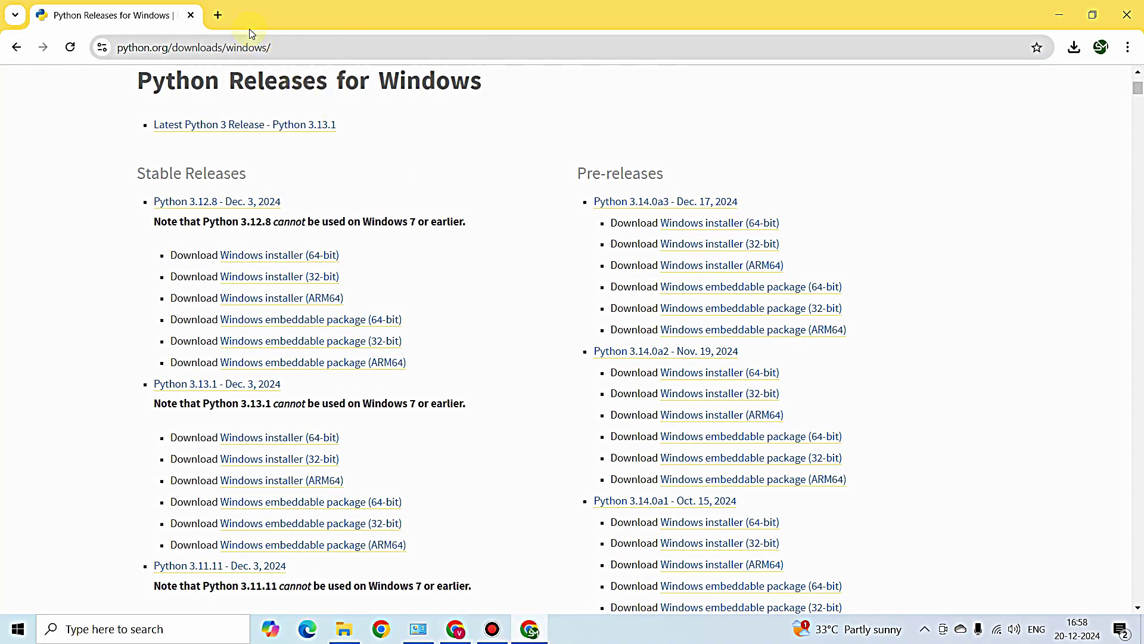
pyautogui.click(228, 25)
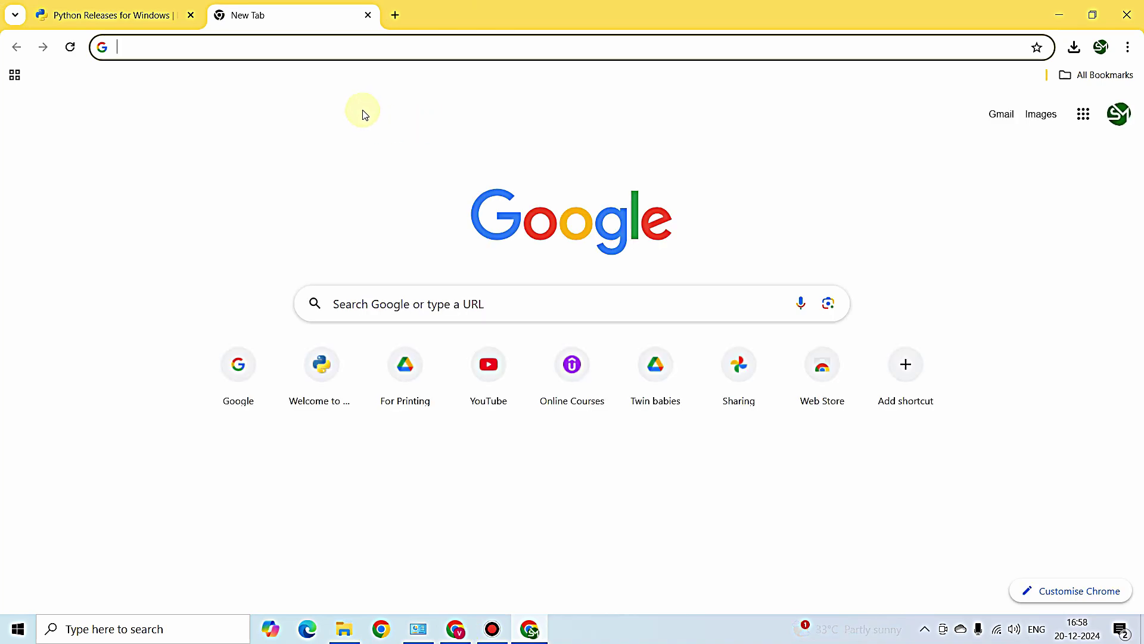
pyautogui.write('esptool')
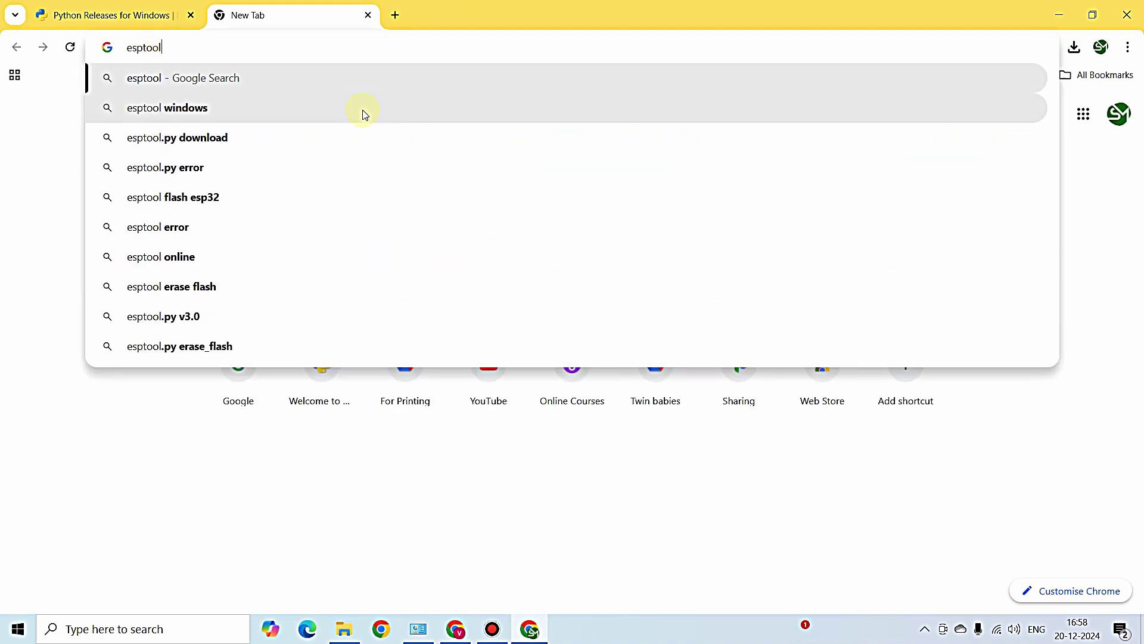
pyautogui.press('Return')
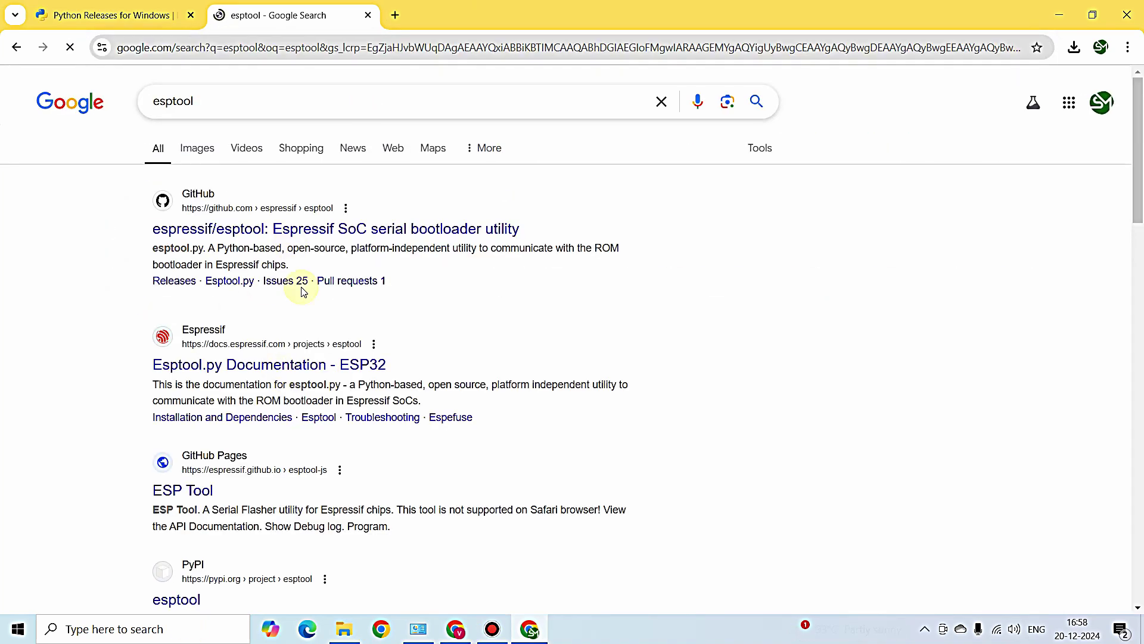
pyautogui.middleClick(303, 234)
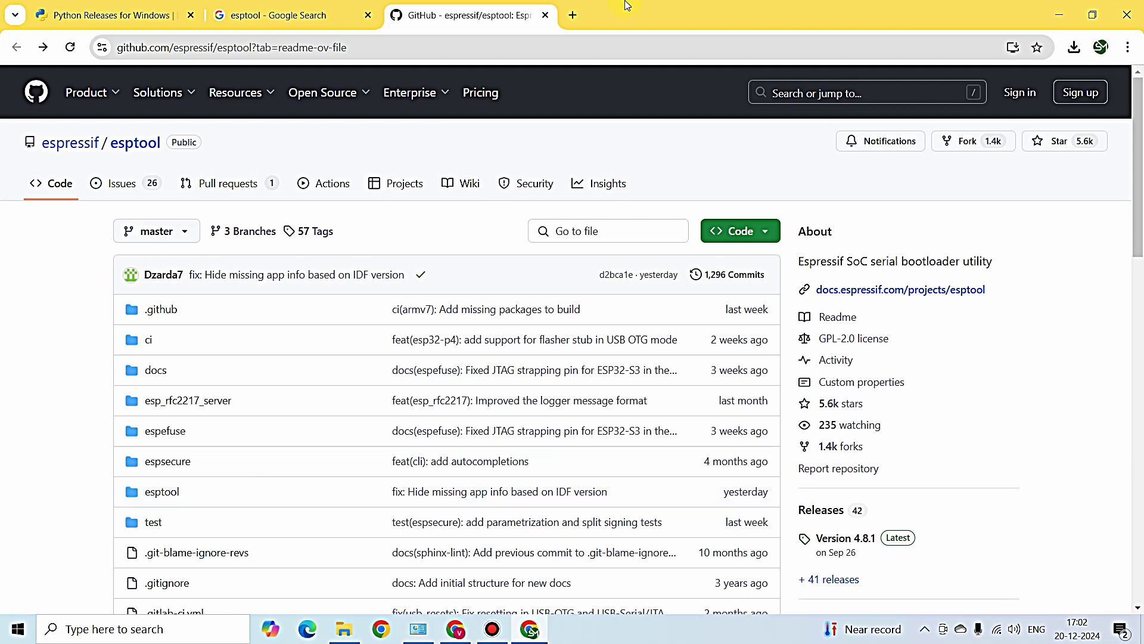
# - Minimize the browser, open Command Prompt, and move up to the root of drive C: to list its contents
pyautogui.click(1045, 13)
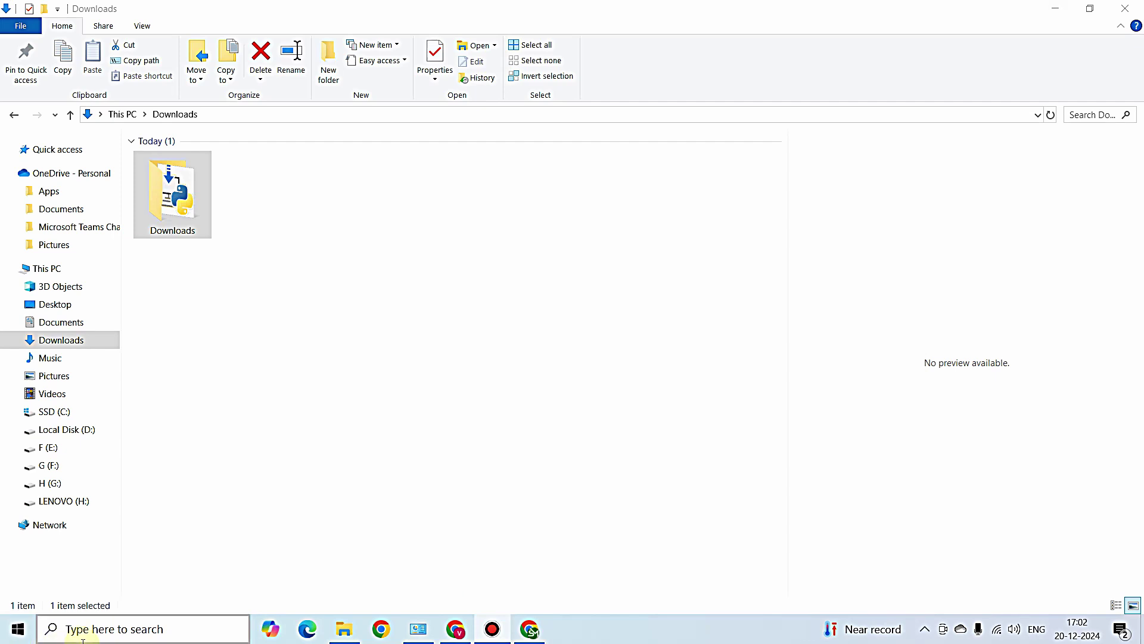
pyautogui.click(110, 637)
pyautogui.write('cmd')
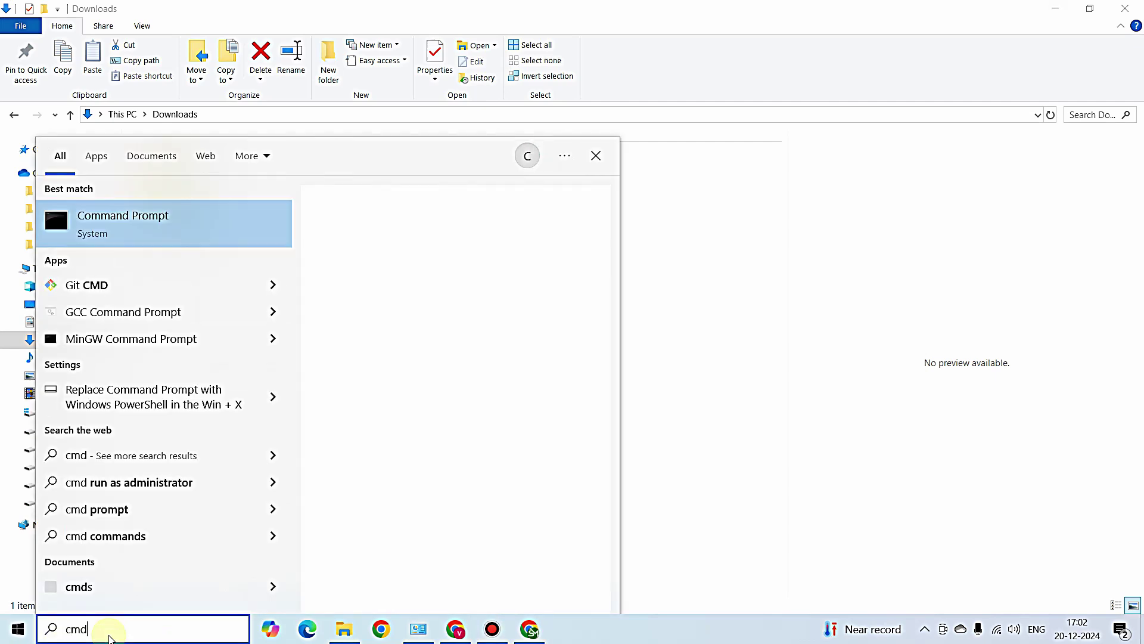
pyautogui.press('Return')
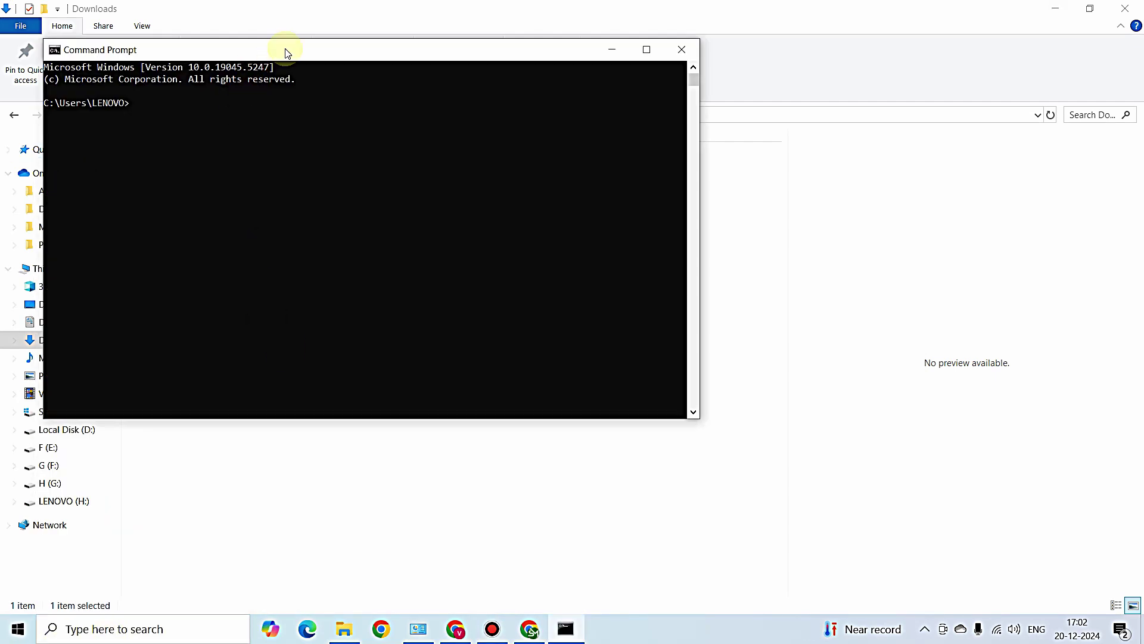
pyautogui.moveTo(286, 51); pyautogui.dragTo(523, 94)
pyautogui.write('cd..')
pyautogui.press('Return')
pyautogui.write('cd..')
pyautogui.press('Return')
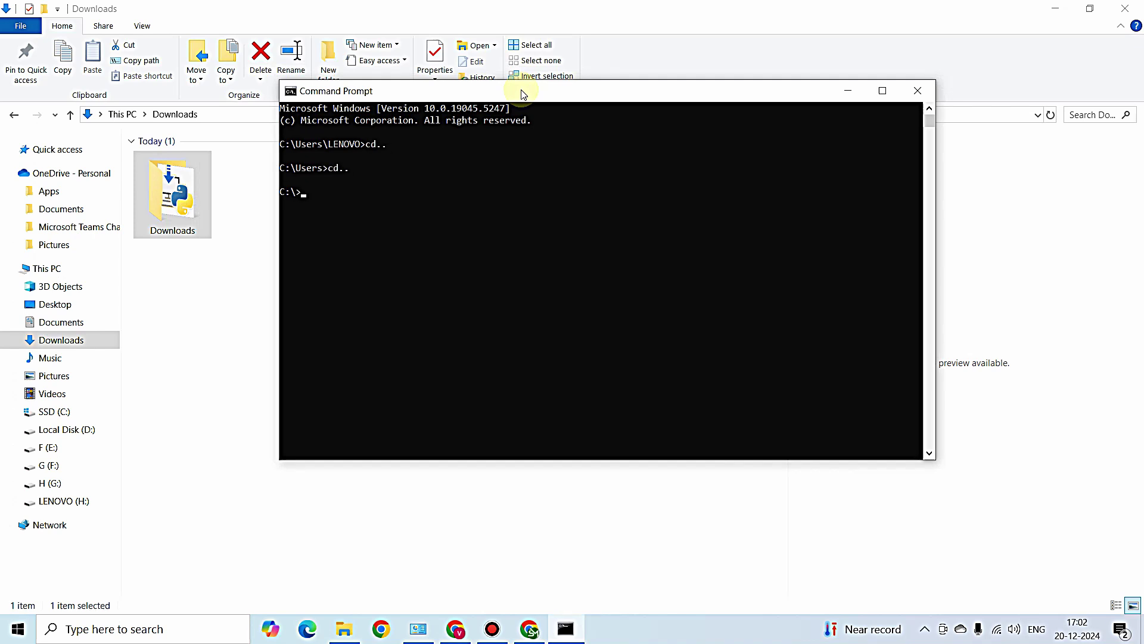
pyautogui.write('dir')
pyautogui.press('Return')
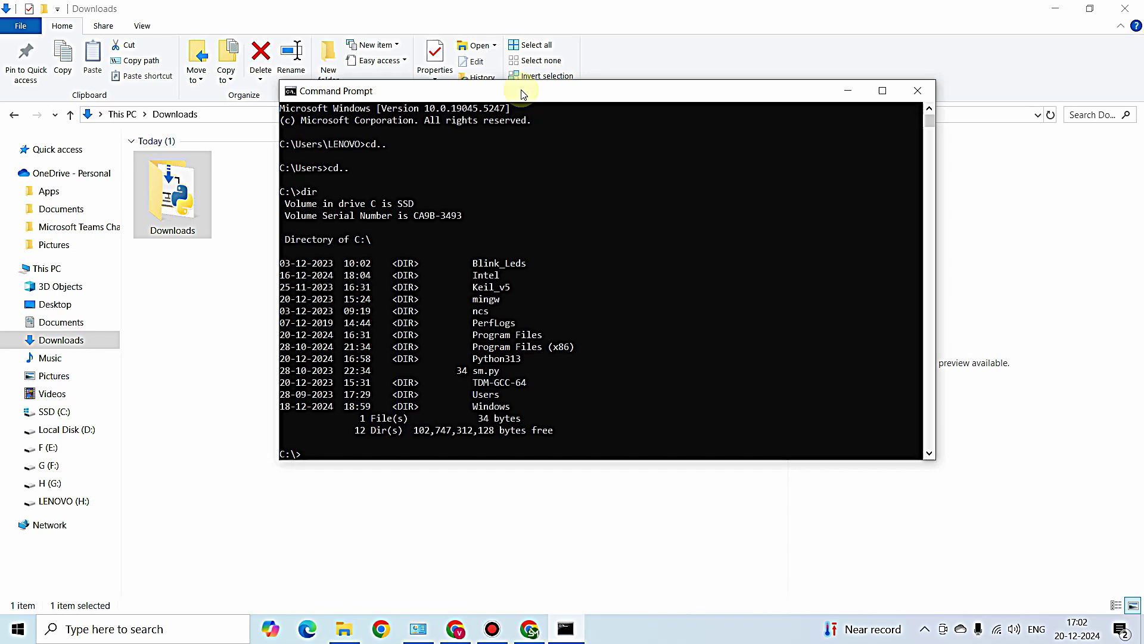
# - Change to the Python313 directory in Command Prompt and list its contents
pyautogui.write('cd pyton313')
pyautogui.press('Return')
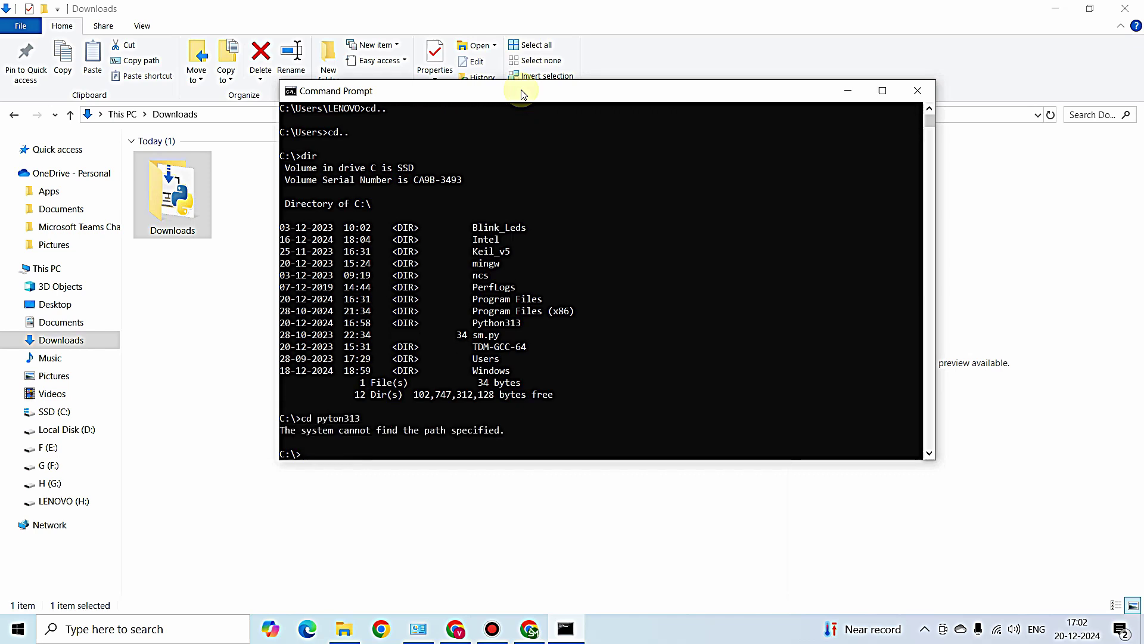
pyautogui.write('cd Python313')
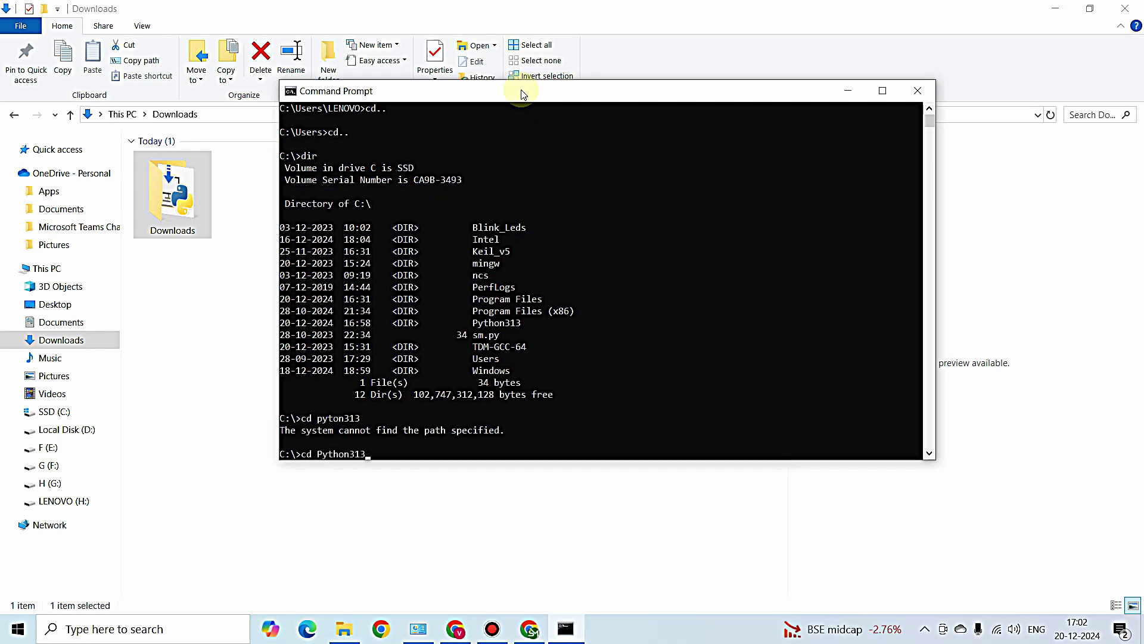
pyautogui.press('Return')
pyautogui.write('dir')
pyautogui.press('Return')
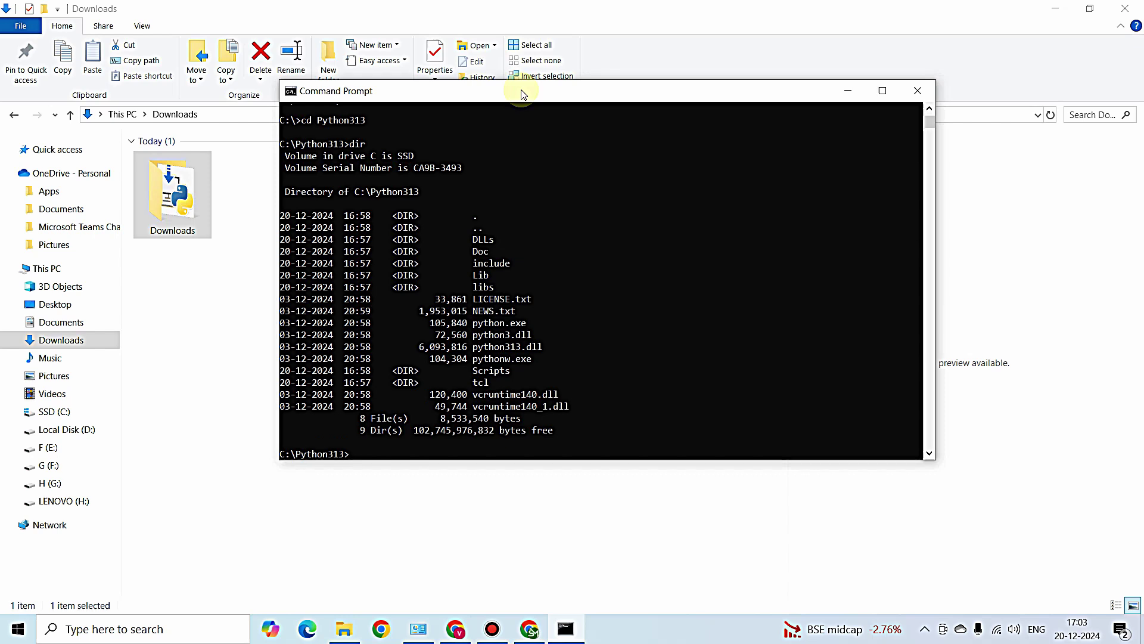
# - Change to the Scripts subdirectory of Python313 and list its contents
pyautogui.write('cd Scripts')
pyautogui.press('Return')
pyautogui.write('dir')
pyautogui.press('Return')
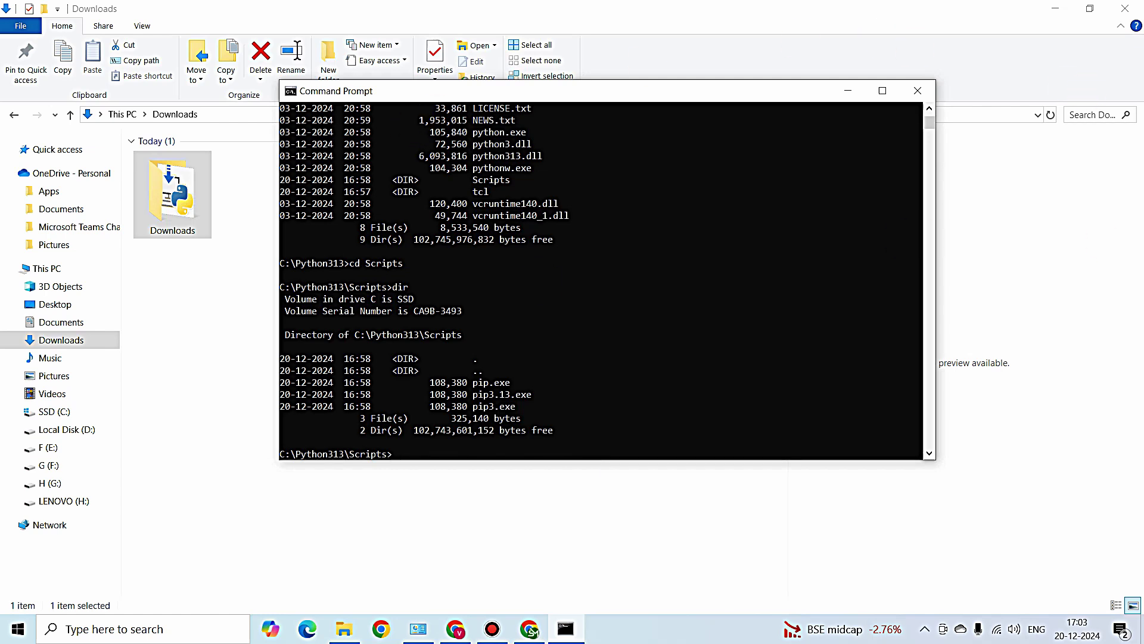
# - Install esptool by running pip install esptool from C:\Python313\Scripts
pyautogui.hotkey('alt', 'Tab')
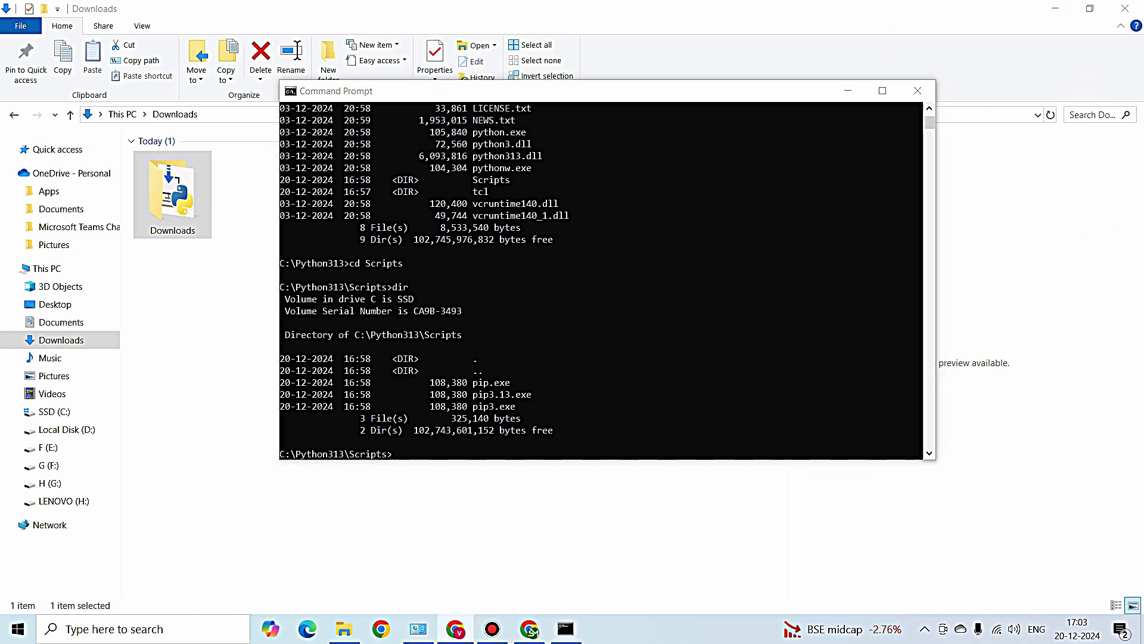
pyautogui.click(510, 454)
pyautogui.write('pip ')
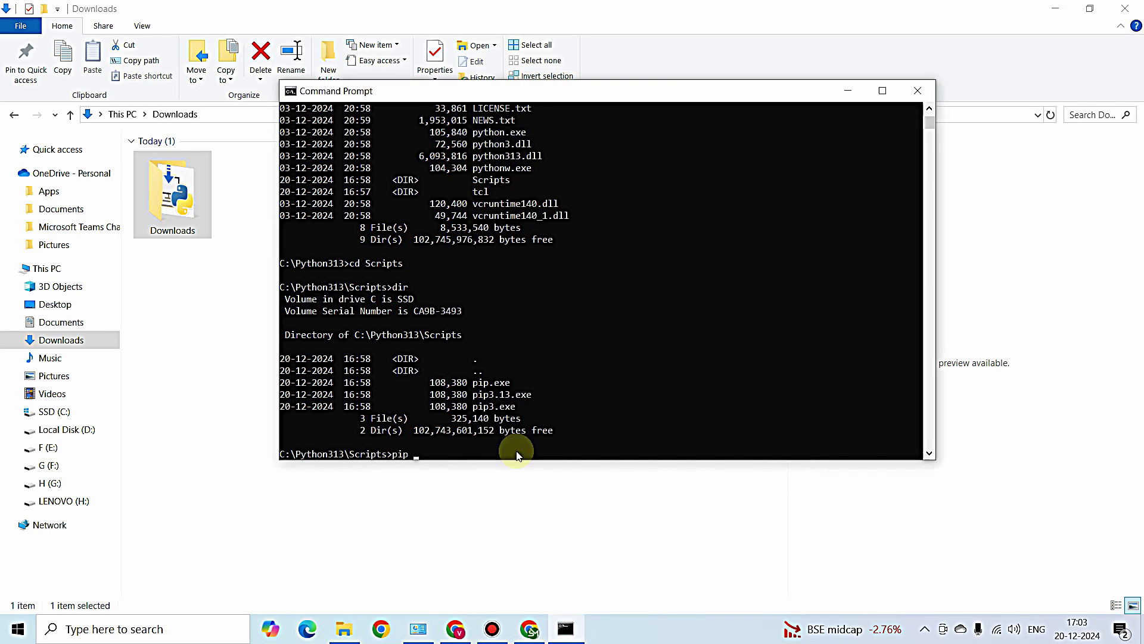
pyautogui.write('install esptool')
pyautogui.press('Return')
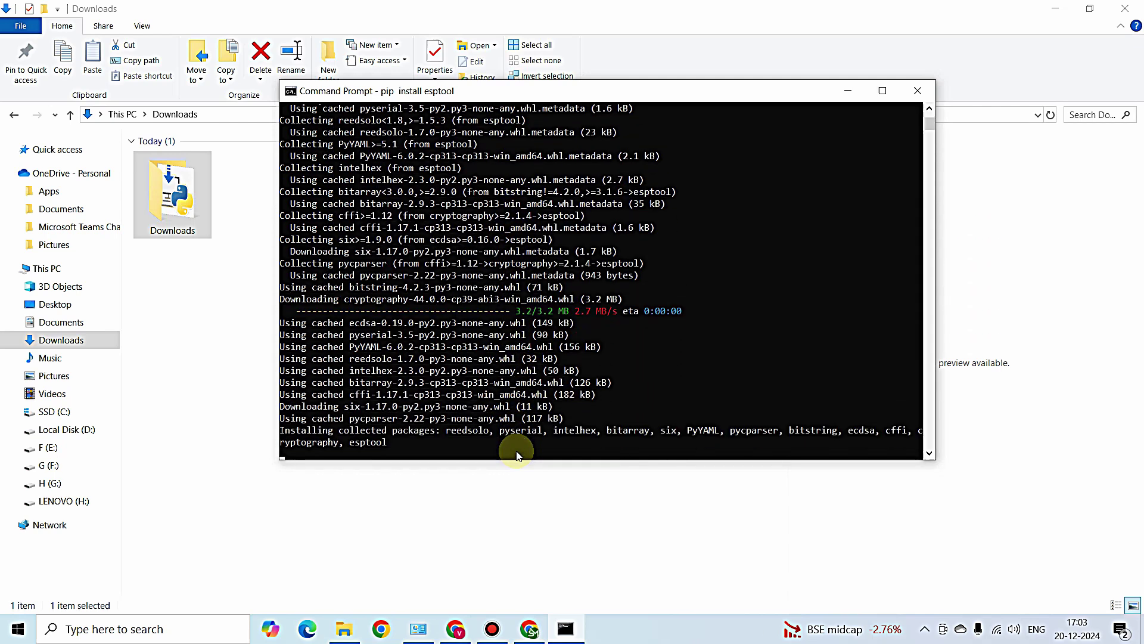
# - Inspect C:\Python313\Scripts in File Explorer for the installed files and return to the Command Prompt window
pyautogui.click(53, 411)
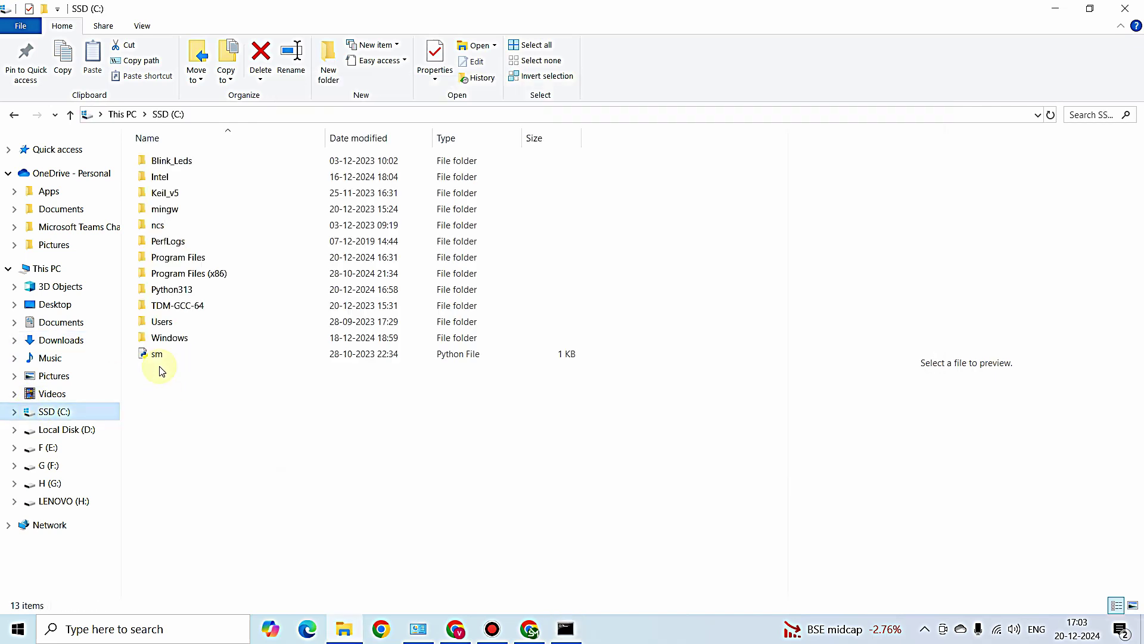
pyautogui.doubleClick(185, 290)
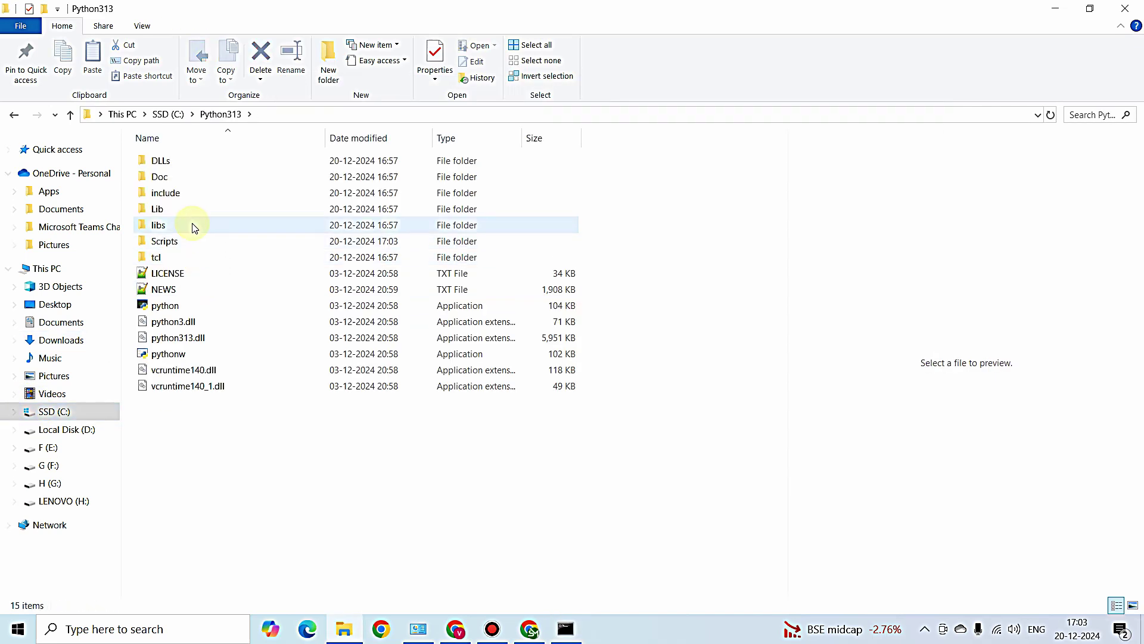
pyautogui.doubleClick(164, 242)
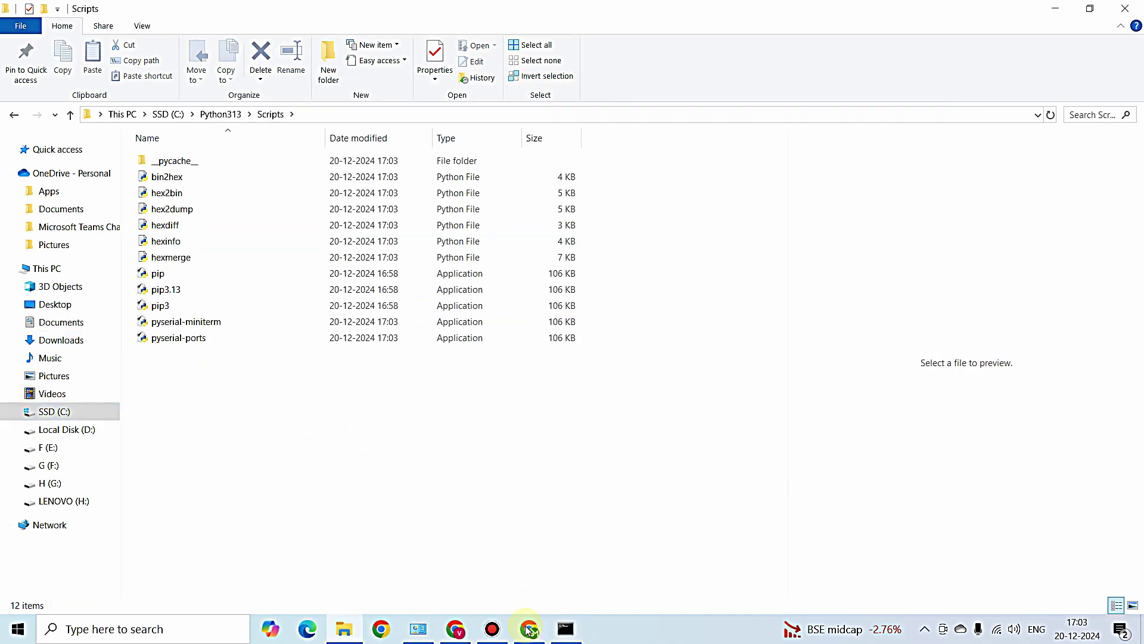
pyautogui.click(582, 638)
pyautogui.moveTo(550, 100); pyautogui.dragTo(655, 110)
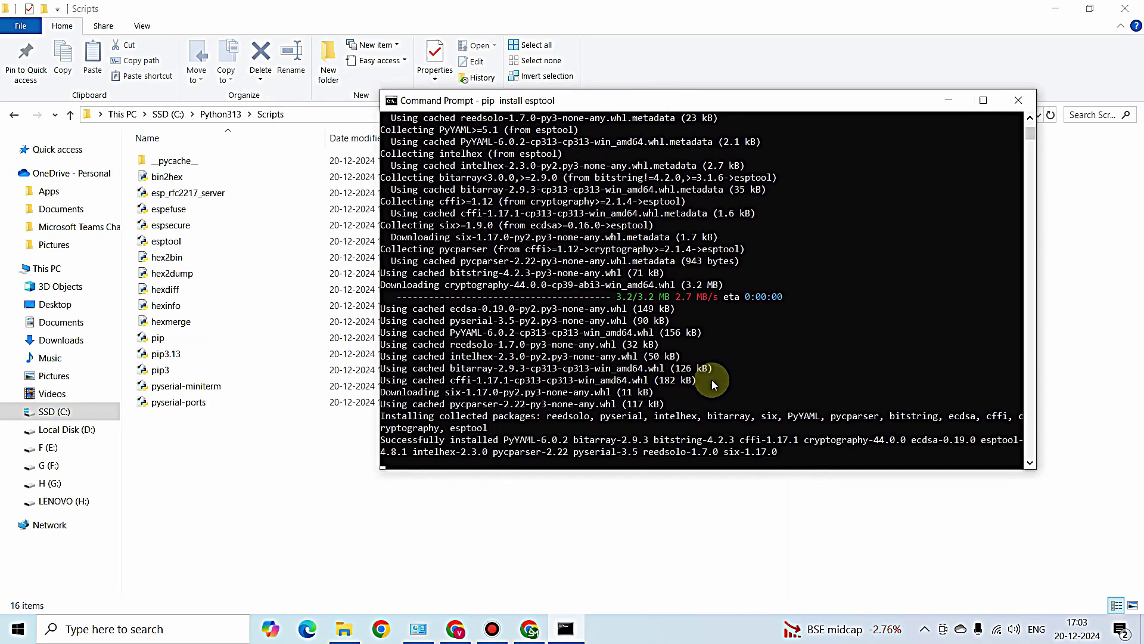
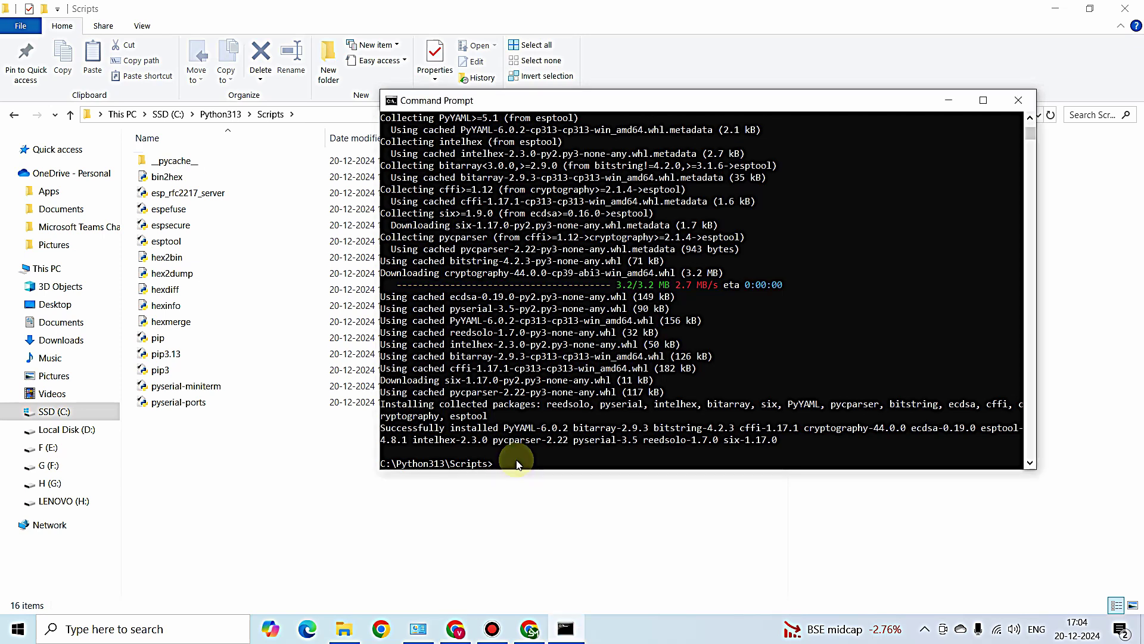
# - Paste the command esptool.py --port /dev/ttyUSB0 erase_flash at the prompt
pyautogui.rightClick(516, 463)
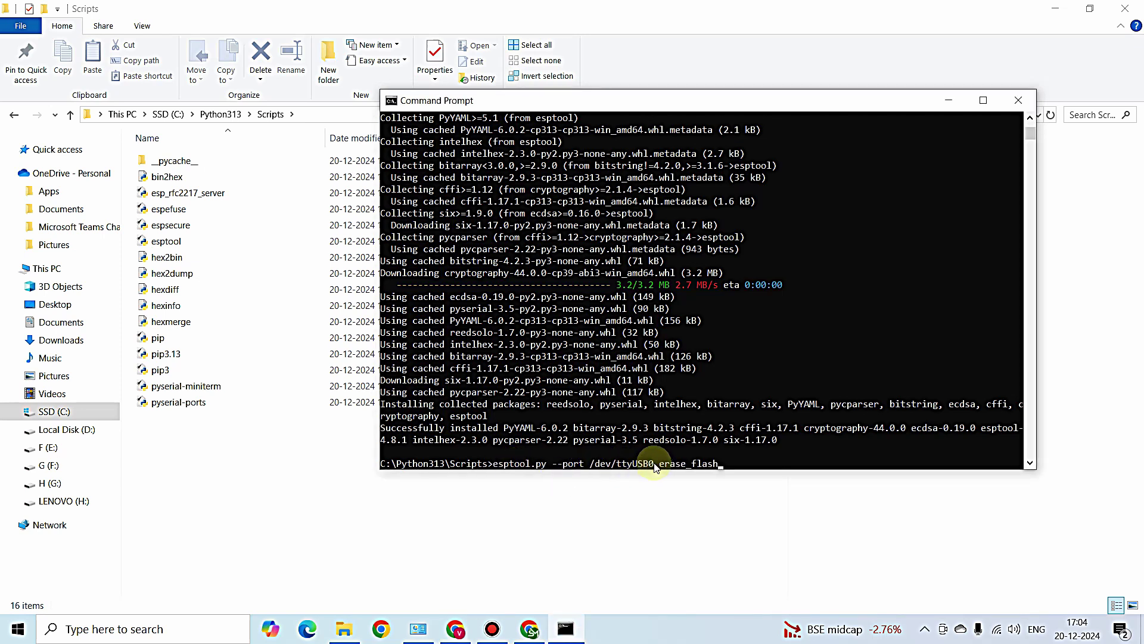
pyautogui.moveTo(657, 464); pyautogui.dragTo(593, 468)
pyautogui.write('COM14')
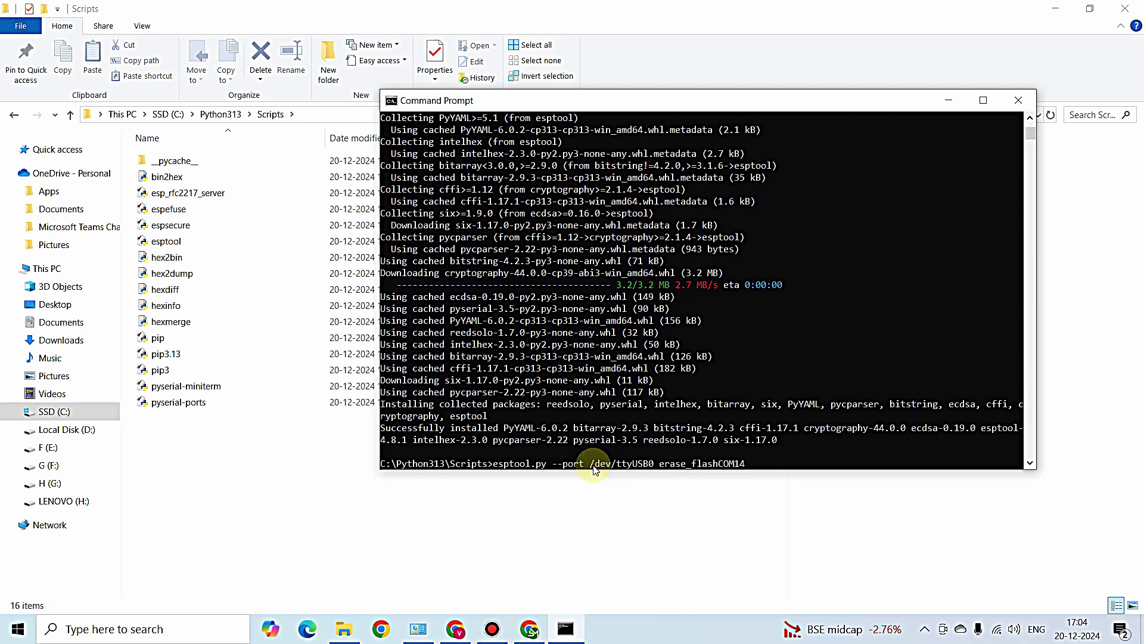
pyautogui.press('BackSpace')
pyautogui.press('BackSpace')
pyautogui.press('BackSpace')
pyautogui.press('BackSpace')
pyautogui.press('BackSpace')
# - Replace the port /dev/ttyUSB0 in the pasted erase_flash command with COM14
pyautogui.press('Left')
pyautogui.press('Left')
pyautogui.press('Left')
pyautogui.press('Left')
pyautogui.press('Left')
pyautogui.press('Left')
pyautogui.press('Left')
pyautogui.press('Left')
pyautogui.press('Left')
pyautogui.press('Left')
pyautogui.press('Left')
pyautogui.press('Left')
pyautogui.press('Left')
pyautogui.press('BackSpace')
pyautogui.press('BackSpace')
pyautogui.press('BackSpace')
pyautogui.press('BackSpace')
pyautogui.press('BackSpace')
pyautogui.press('BackSpace')
pyautogui.press('BackSpace')
pyautogui.press('BackSpace')
pyautogui.press('BackSpace')
pyautogui.press('BackSpace')
pyautogui.press('BackSpace')
pyautogui.press('BackSpace')
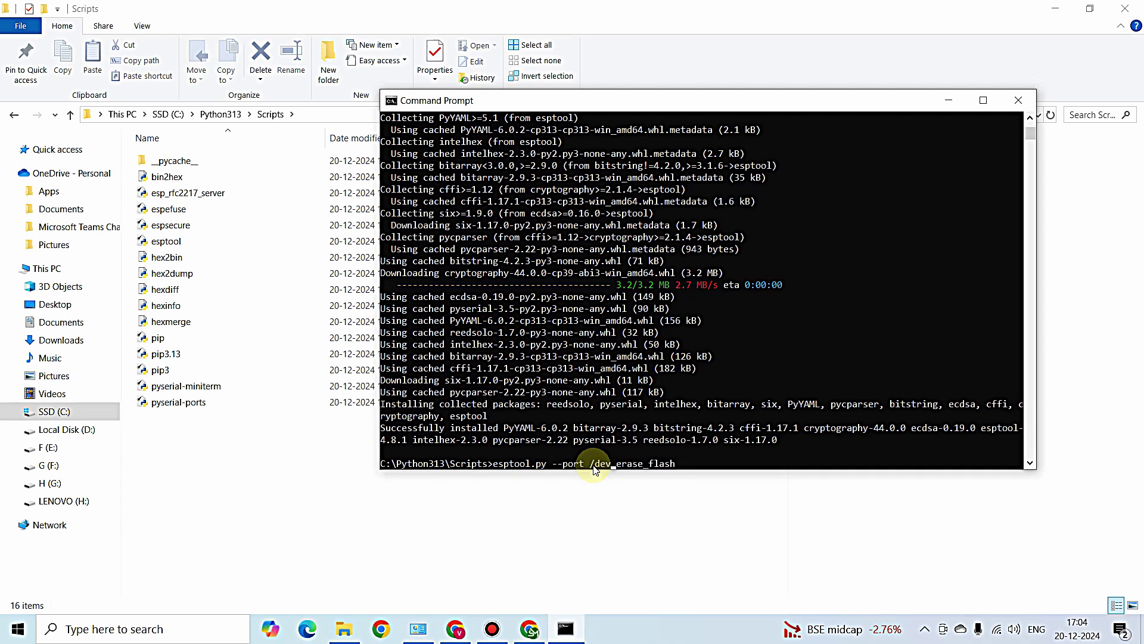
pyautogui.write('COM14')
# - Remove the .py extension so the command reads esptool --port COM14 erase_flash, and return the cursor to its end
pyautogui.press('Left')
pyautogui.press('Left')
pyautogui.press('Left')
pyautogui.press('Left')
pyautogui.press('Left')
pyautogui.press('Left')
pyautogui.press('Left')
pyautogui.press('Left')
pyautogui.press('Left')
pyautogui.press('Left')
pyautogui.press('Left')
pyautogui.press('Left')
pyautogui.press('Left')
pyautogui.press('BackSpace')
pyautogui.press('BackSpace')
pyautogui.press('BackSpace')
pyautogui.press('Right')
pyautogui.press('Right')
pyautogui.press('Right')
pyautogui.press('Right')
pyautogui.press('Right')
pyautogui.press('Right')
pyautogui.press('Right')
pyautogui.press('Right')
pyautogui.press('Right')
pyautogui.press('Right')
pyautogui.press('Right')
pyautogui.press('Right')
pyautogui.press('Right')
pyautogui.press('Right')
pyautogui.press('Right')
pyautogui.press('Right')
pyautogui.press('Right')
pyautogui.press('Right')
pyautogui.press('Right')
pyautogui.press('Right')
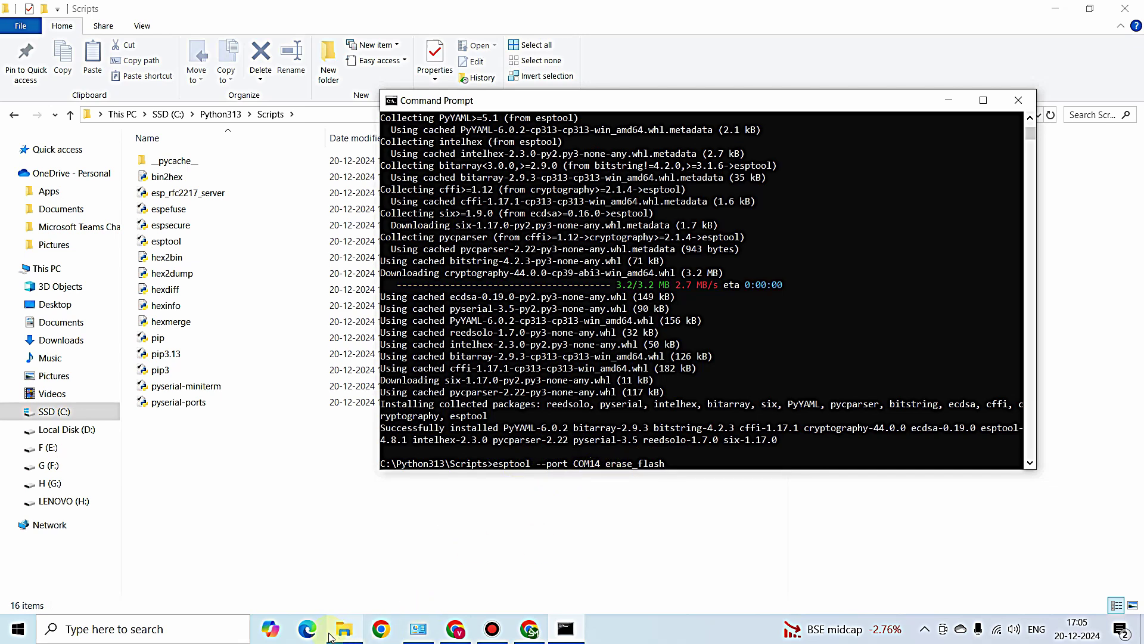
pyautogui.click(202, 627)
pyautogui.click(679, 519)
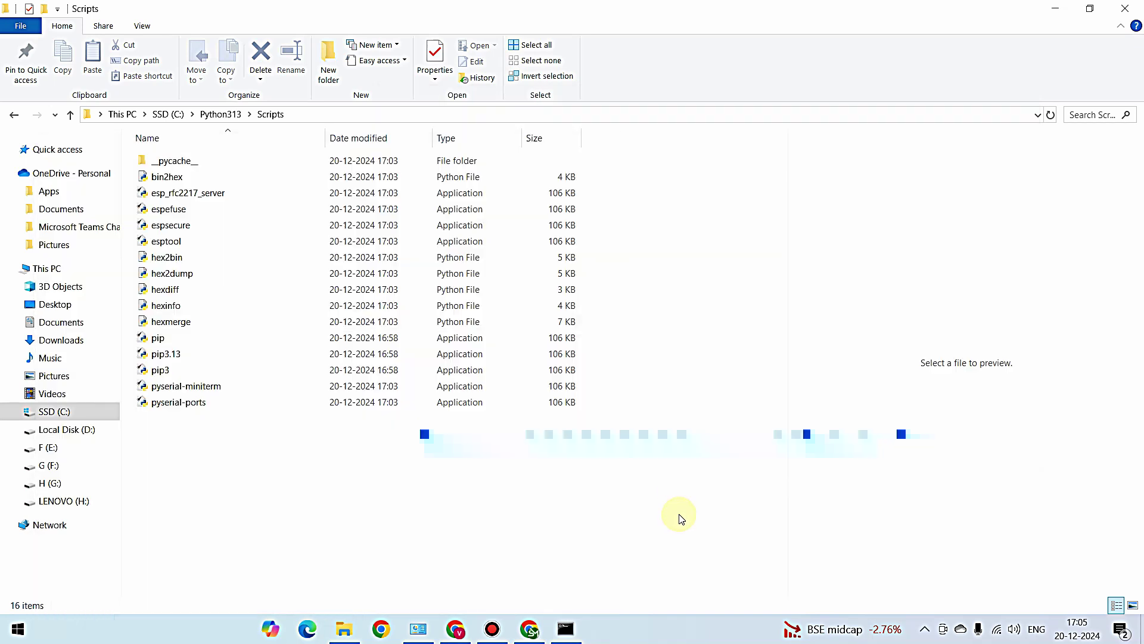
pyautogui.click(566, 629)
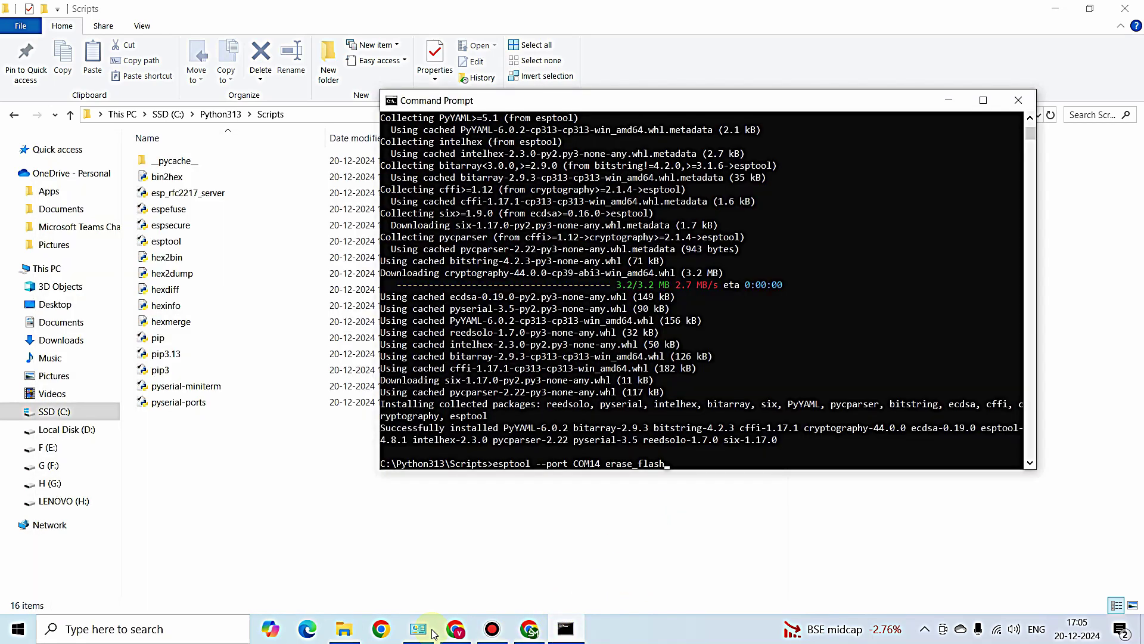
# - Open Device Manager, check the USB to UART bridge's port number under Ports (COM & LPT), and minimize the window
pyautogui.click(164, 627)
pyautogui.write('devci')
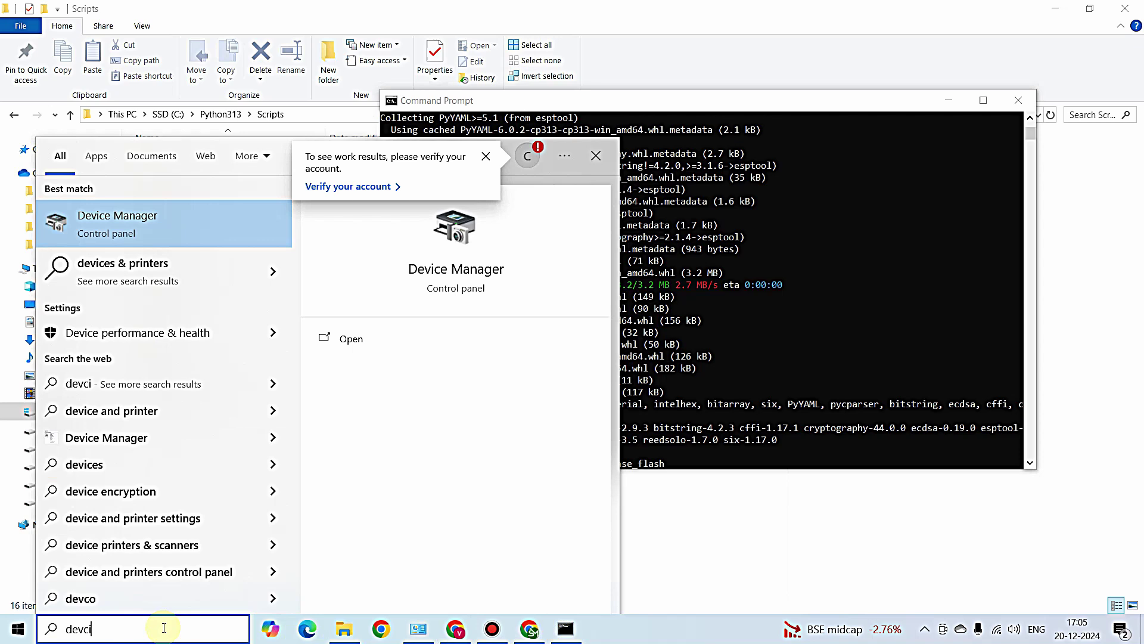
pyautogui.press('Return')
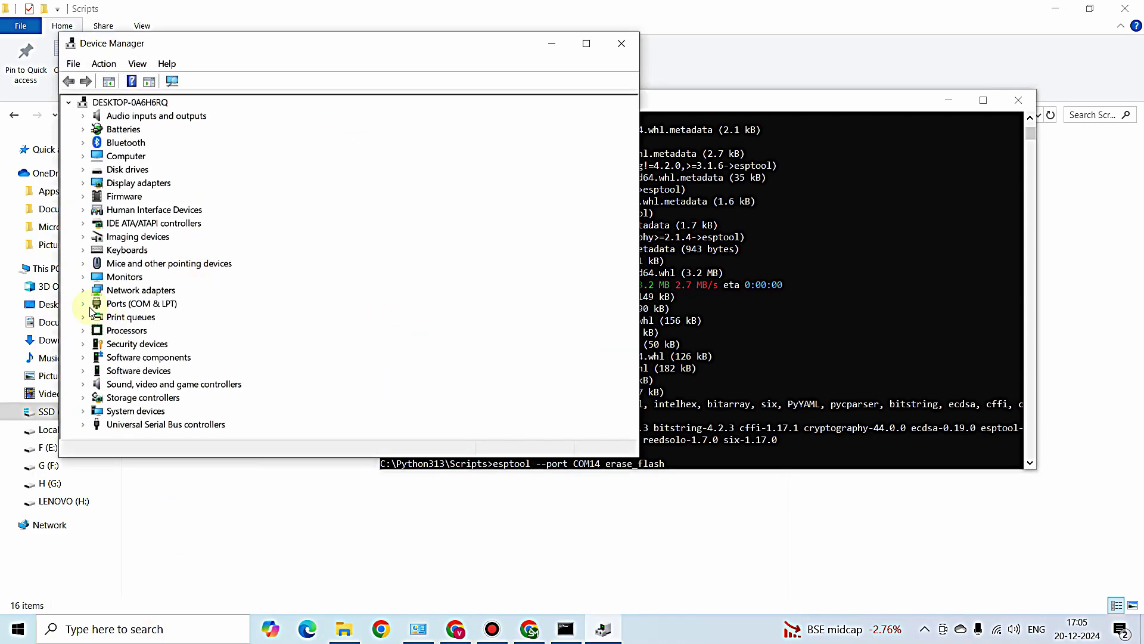
pyautogui.click(87, 304)
pyautogui.click(230, 317)
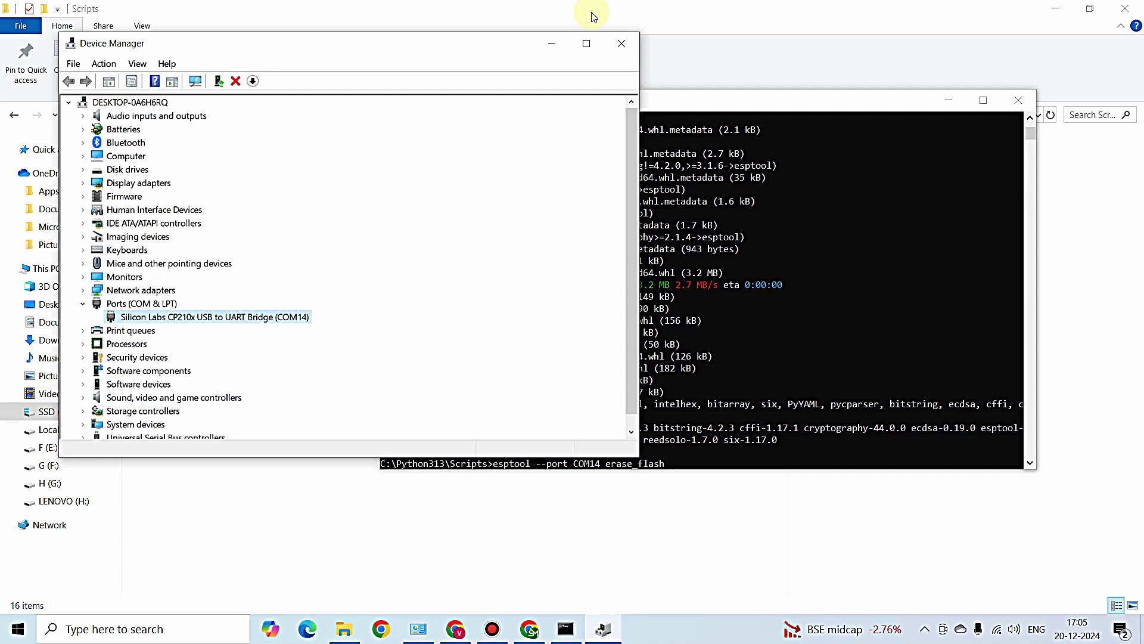
pyautogui.click(549, 51)
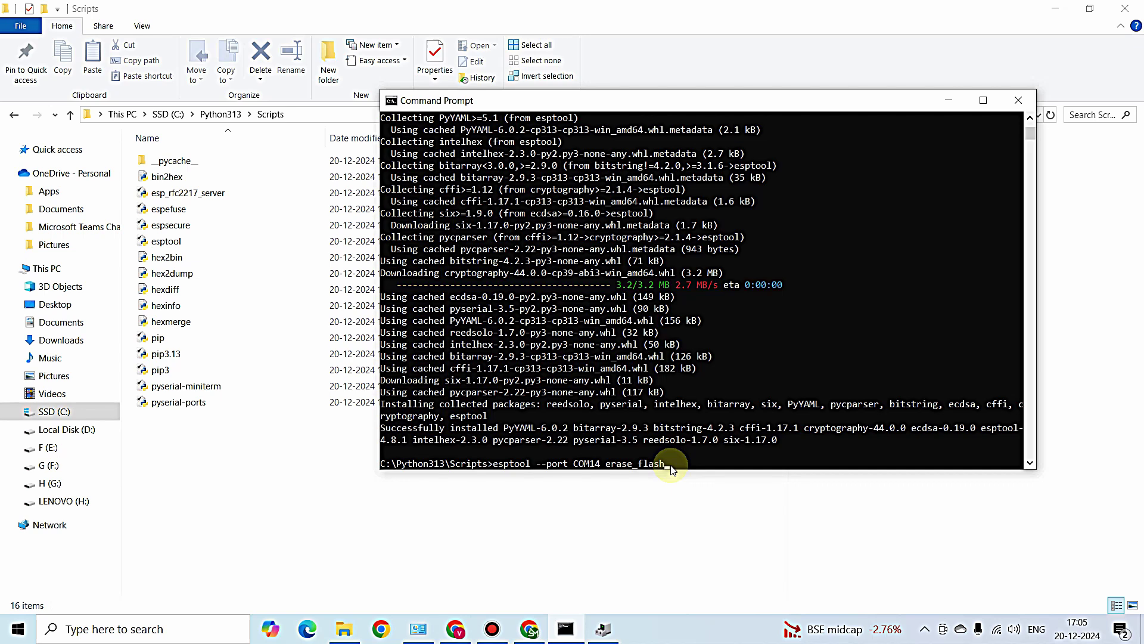
# - Run the prepared esptool command to erase the board's flash, and switch back to Chrome
pyautogui.press('Return')
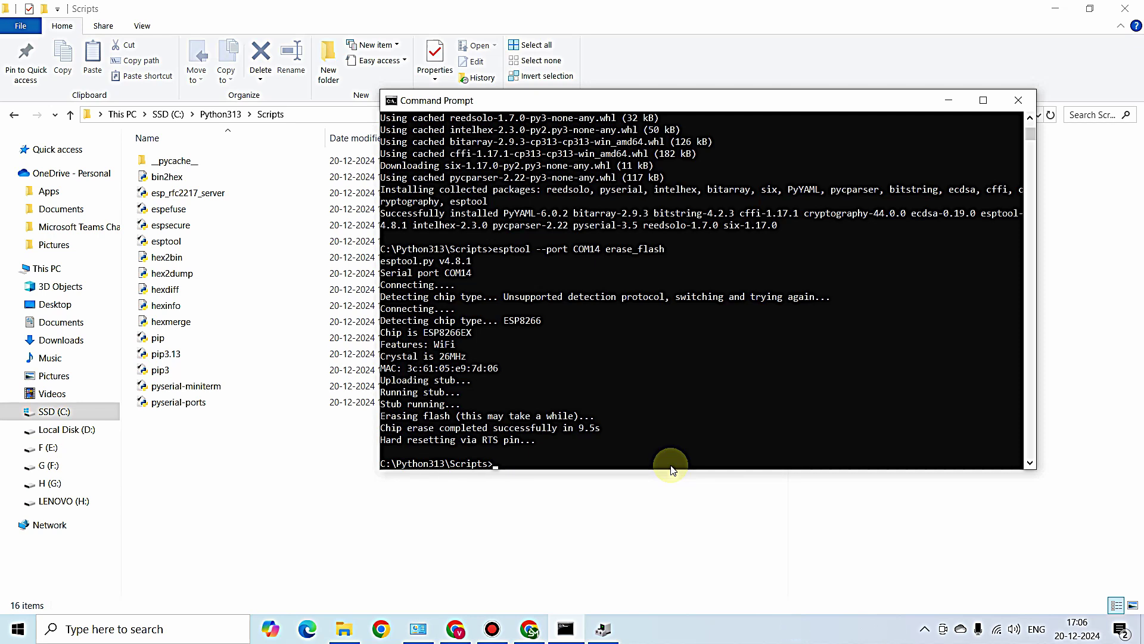
pyautogui.click(538, 633)
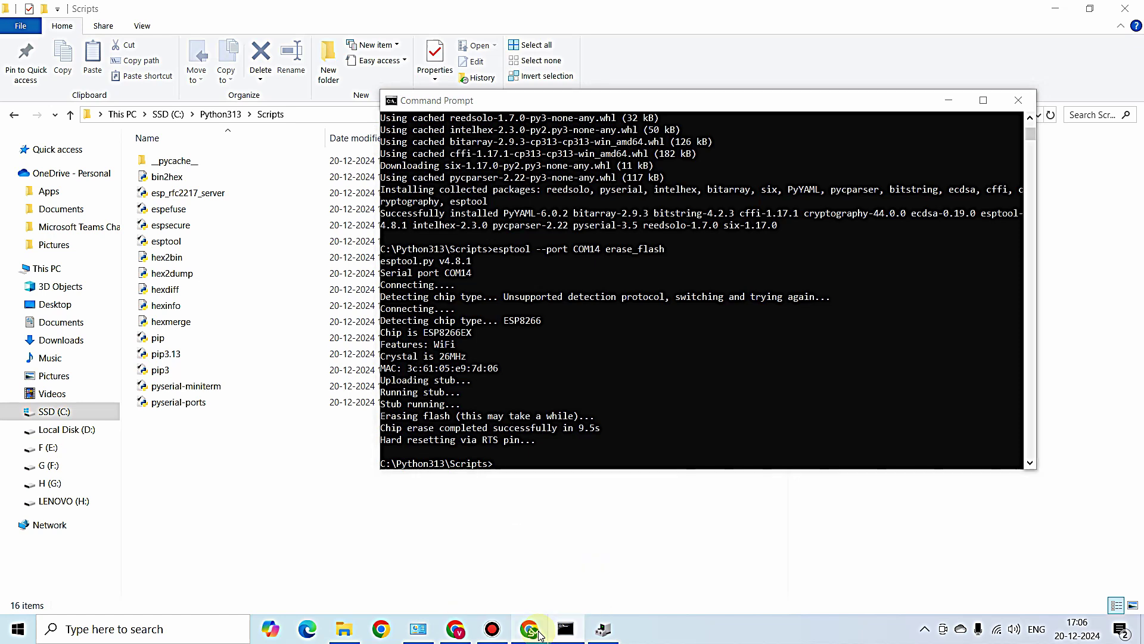
# - Search the web for micropython in the new tab and open the MicroPython downloads page
pyautogui.click(571, 15)
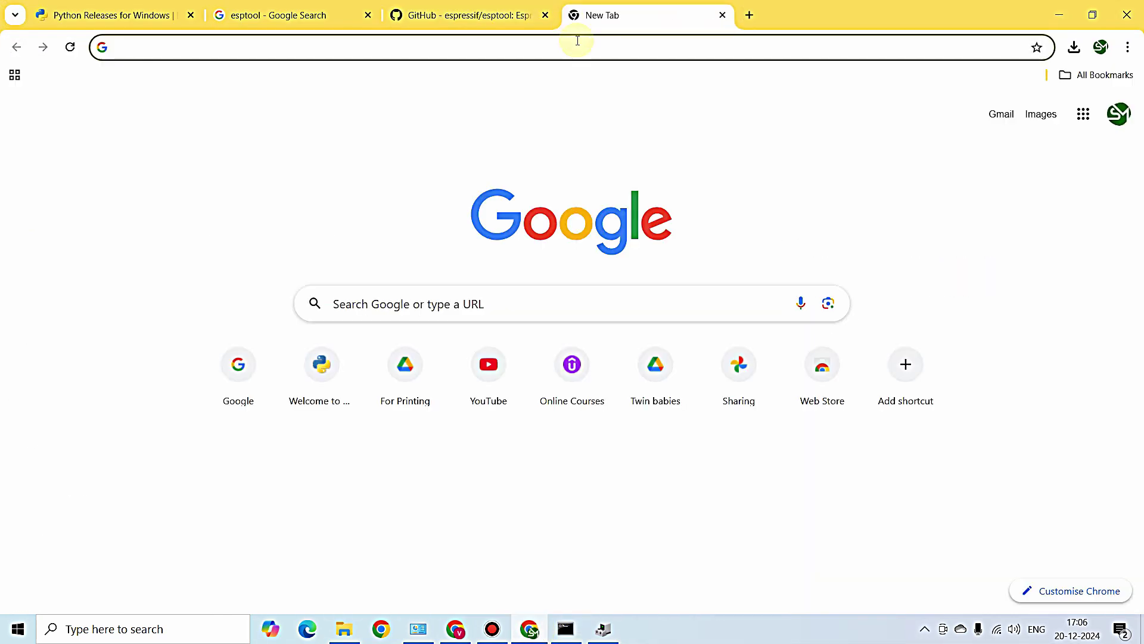
pyautogui.write('microp')
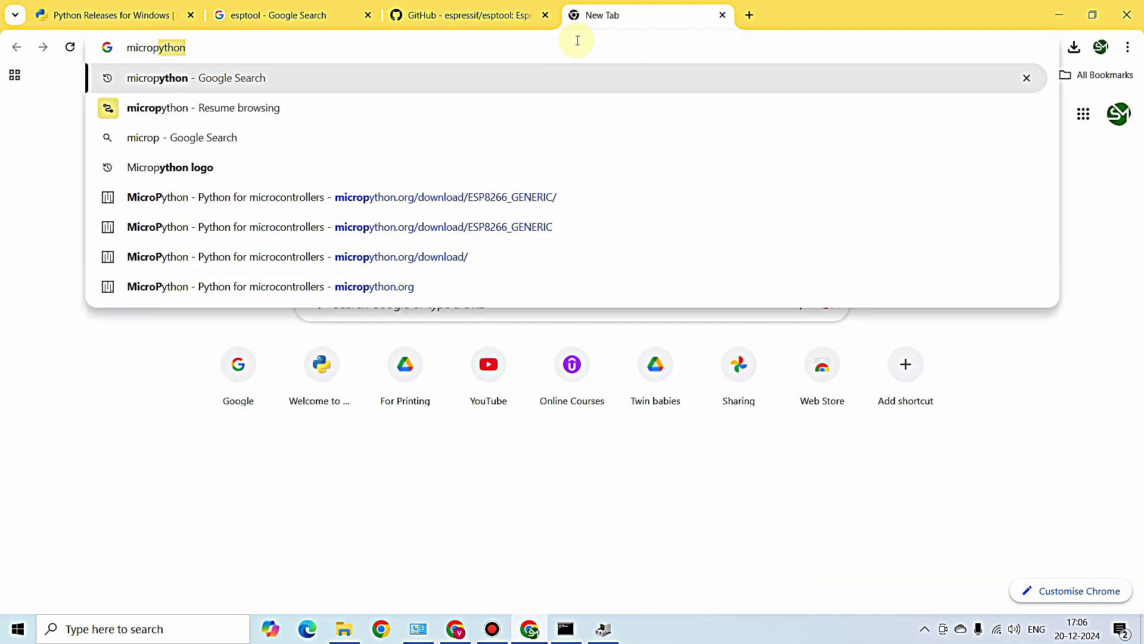
pyautogui.write('ython')
pyautogui.press('Return')
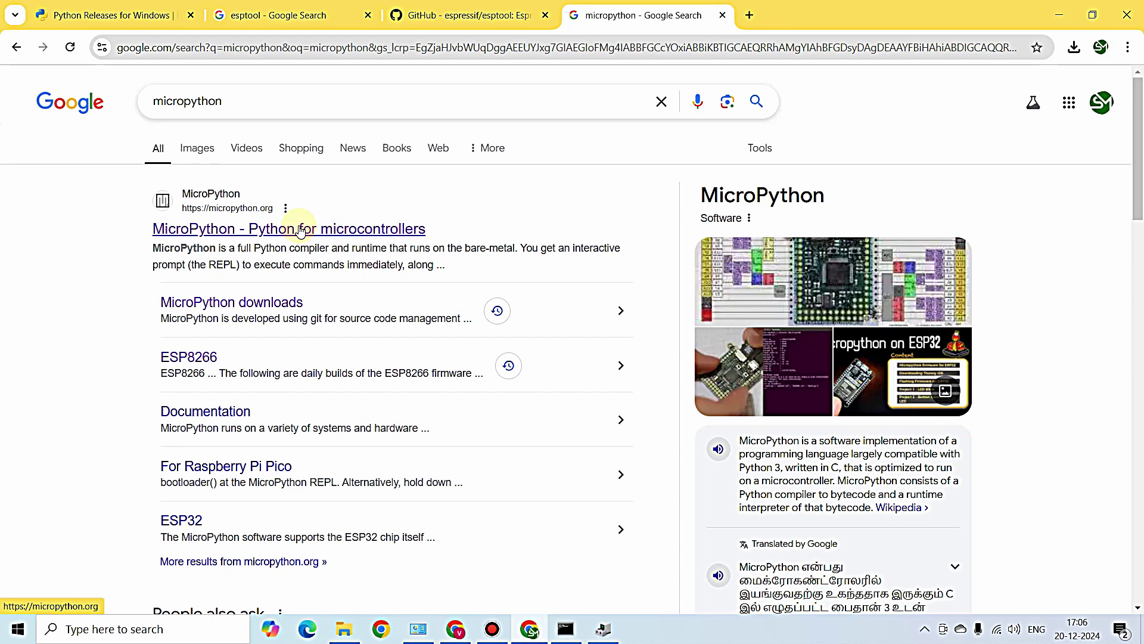
pyautogui.click(259, 303)
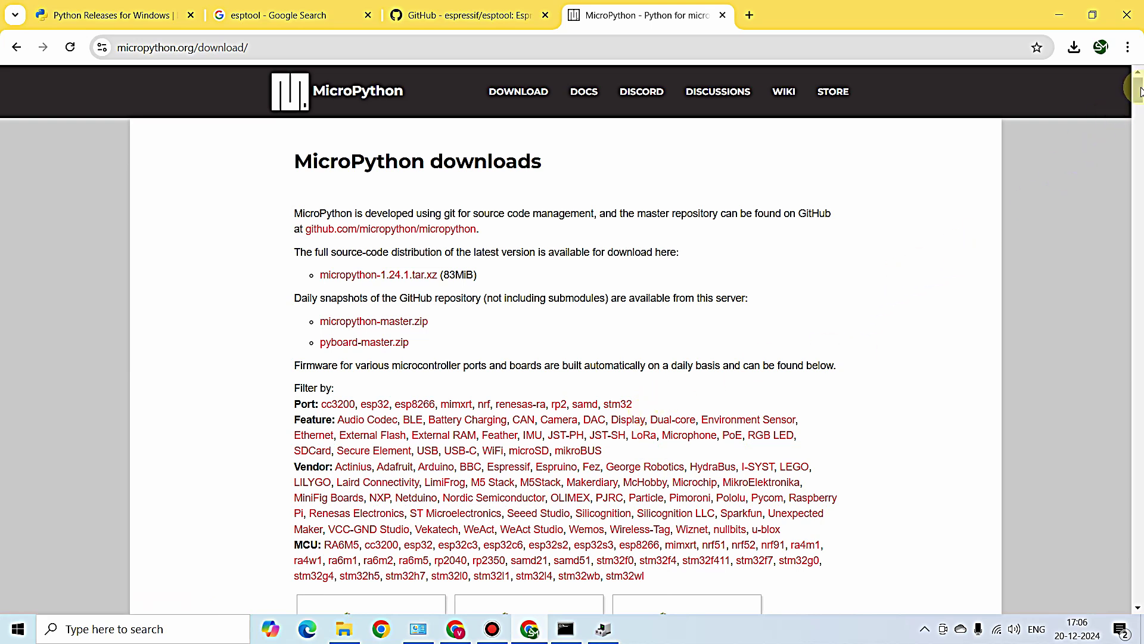
# - Open Espressif's ESP8266 board page and download the v1.24.1 (2024-11-29) .bin firmware release
pyautogui.moveTo(1139, 91); pyautogui.dragTo(1139, 119)
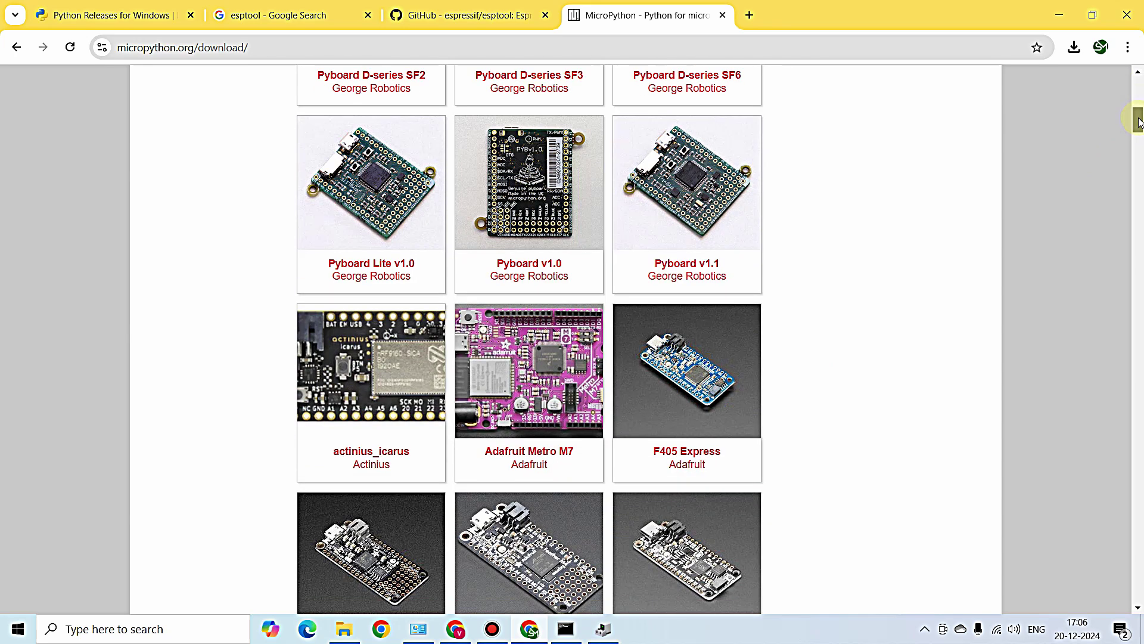
pyautogui.scroll(8, 894, 179)
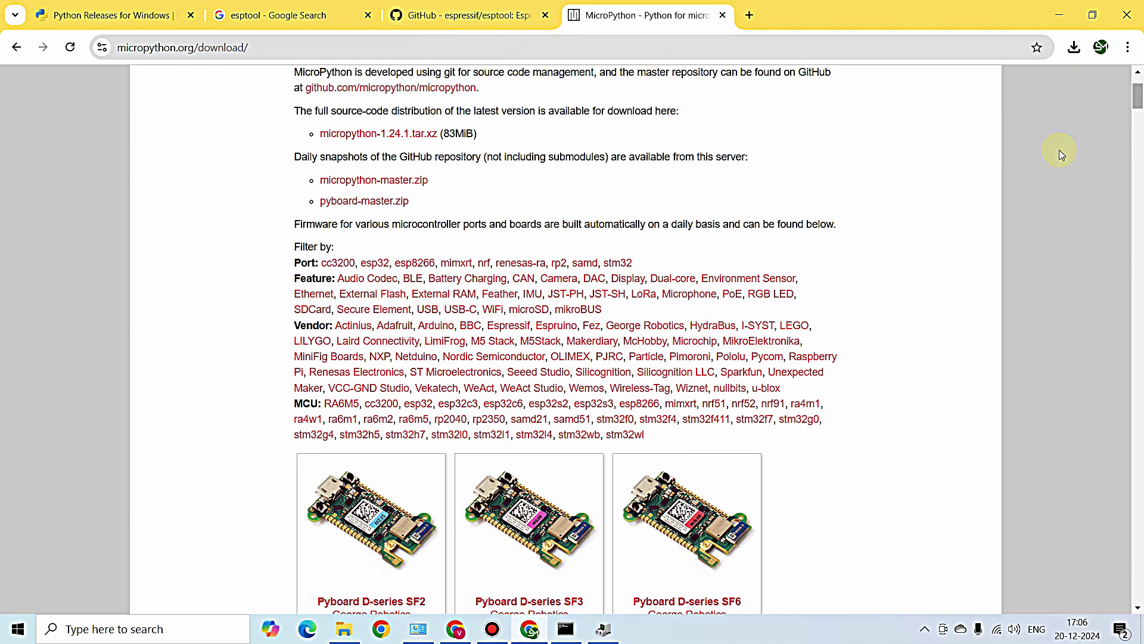
pyautogui.moveTo(1139, 97); pyautogui.dragTo(1137, 209)
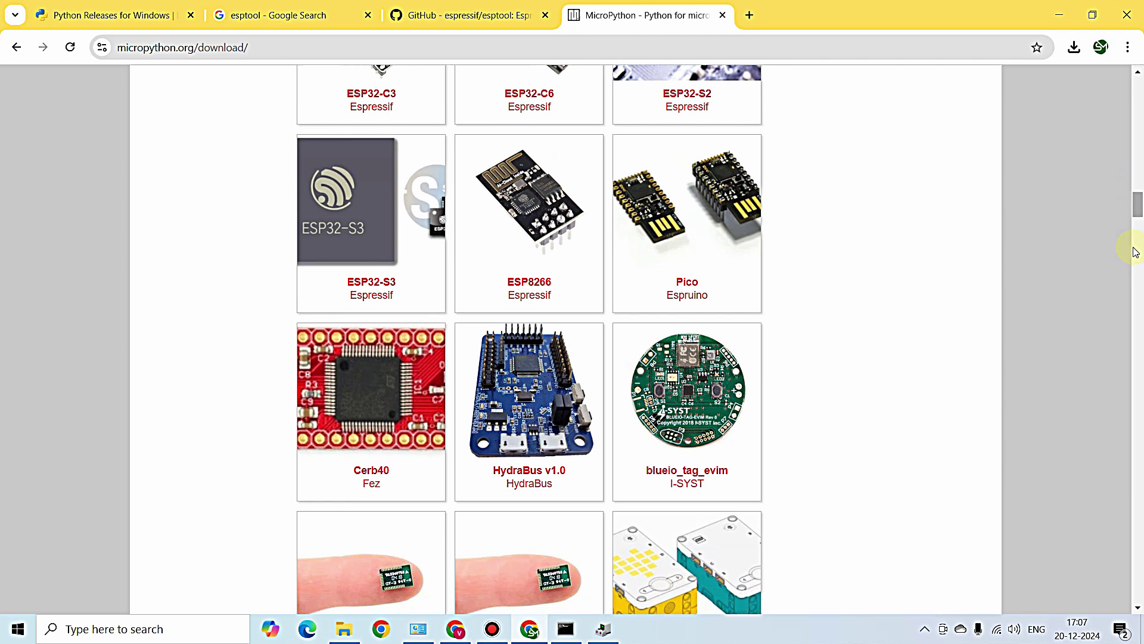
pyautogui.click(542, 283)
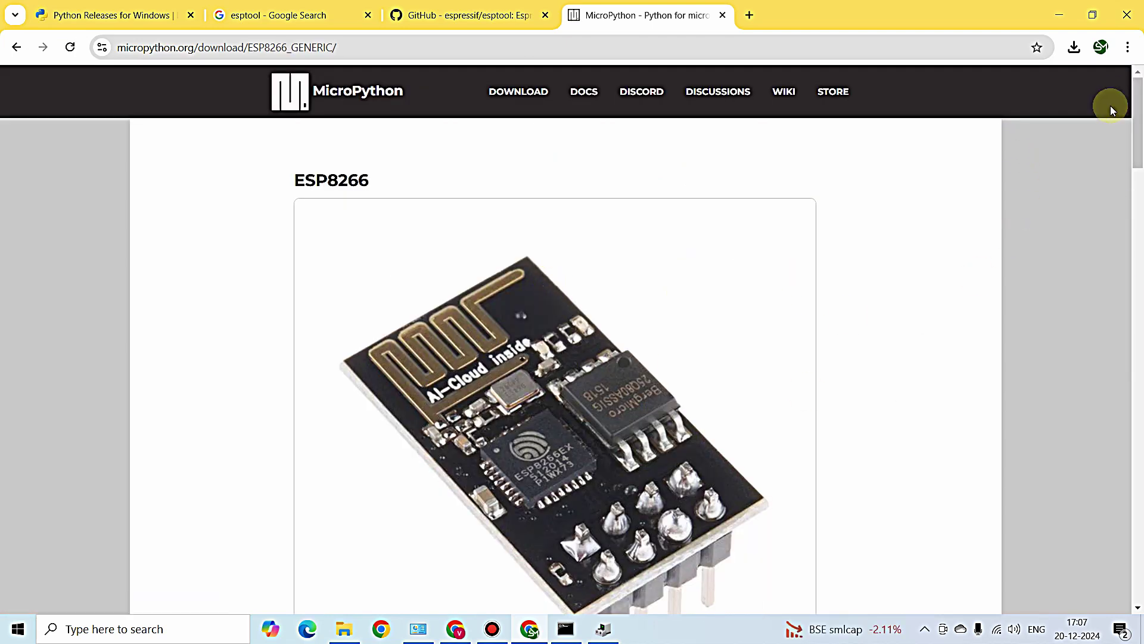
pyautogui.moveTo(1137, 112); pyautogui.dragTo(1111, 289)
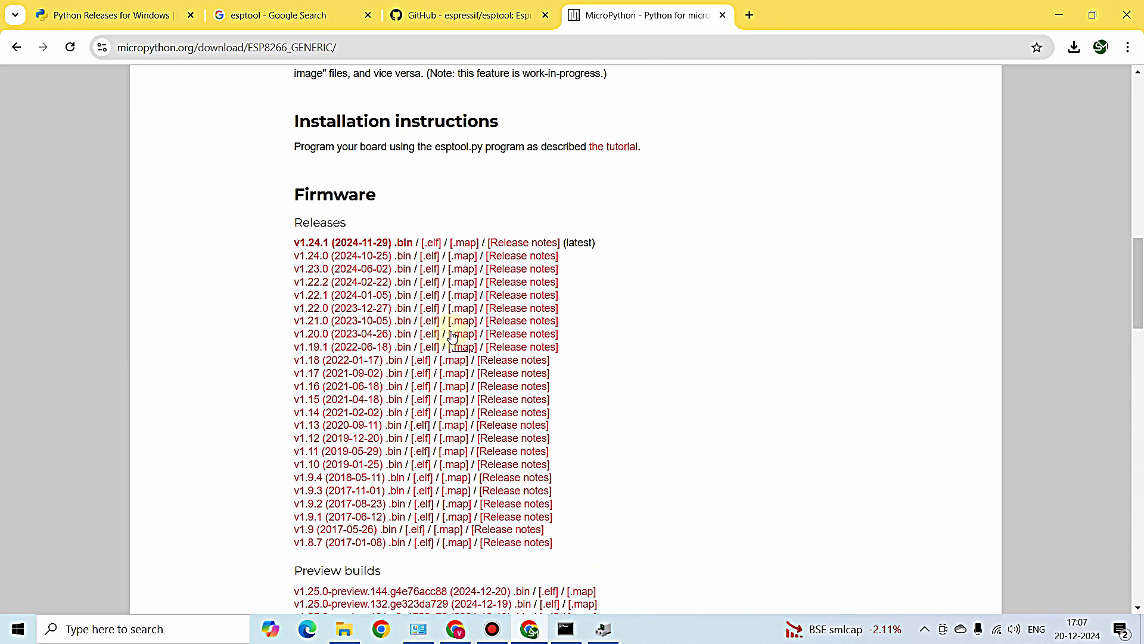
pyautogui.click(397, 249)
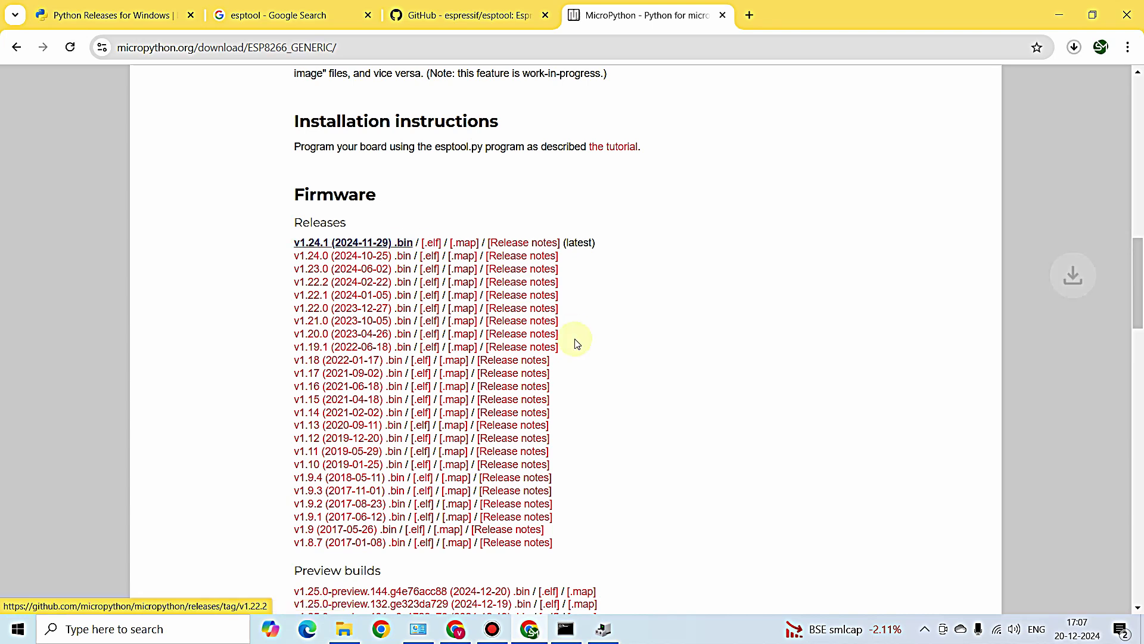
# - Show the downloaded firmware file in its folder, move it into the Downloads subfolder, and open that subfolder
pyautogui.click(1073, 48)
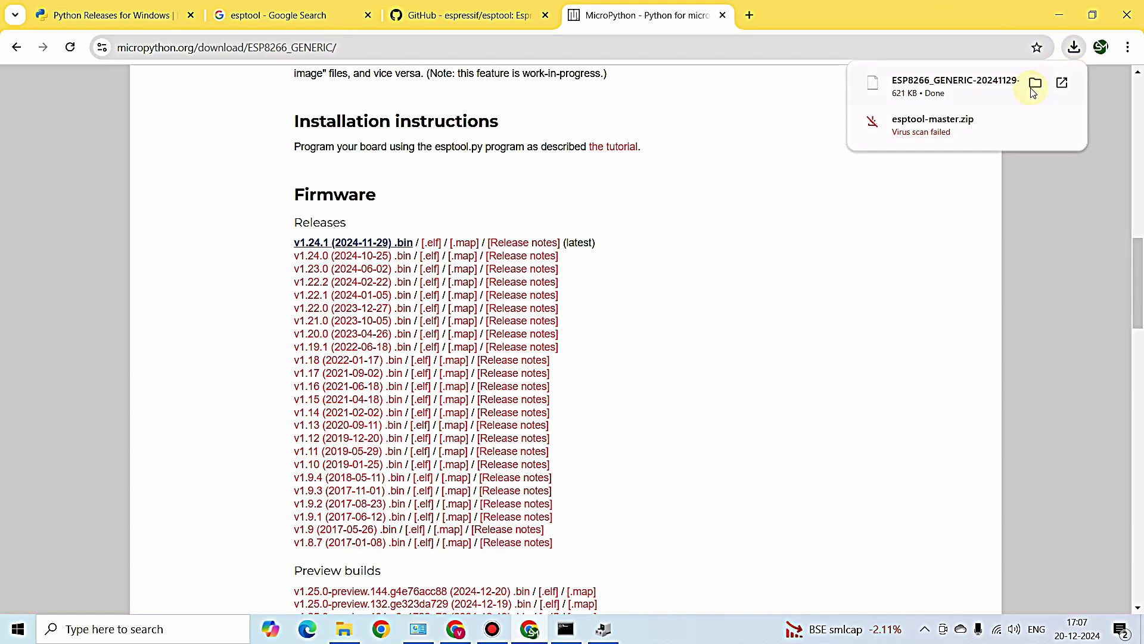
pyautogui.click(1036, 84)
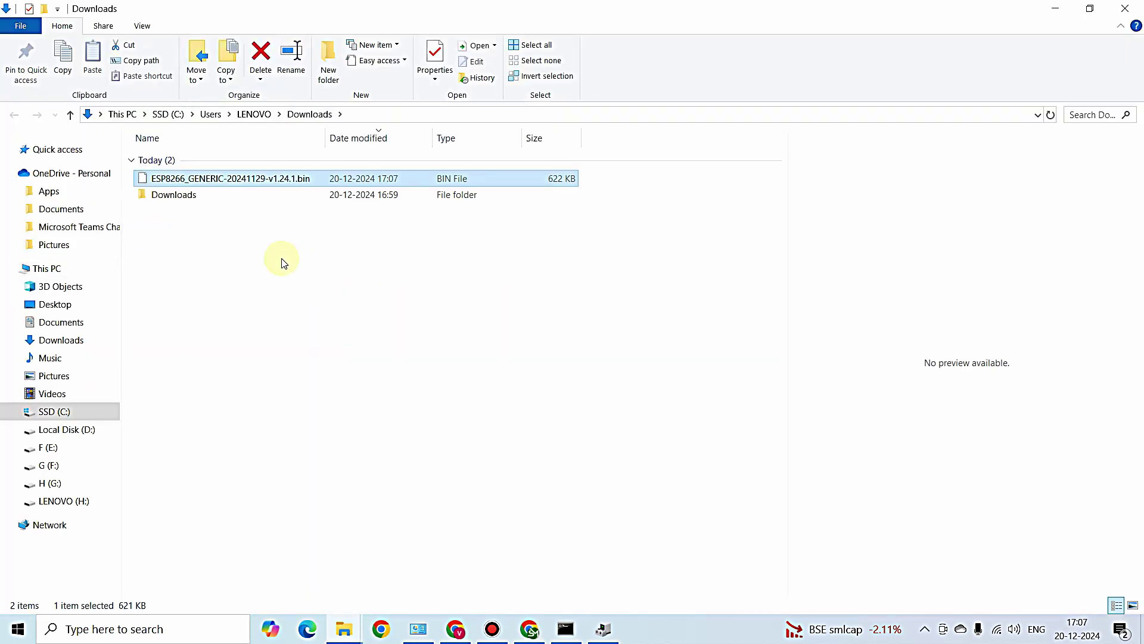
pyautogui.moveTo(233, 179); pyautogui.dragTo(212, 198)
pyautogui.doubleClick(212, 179)
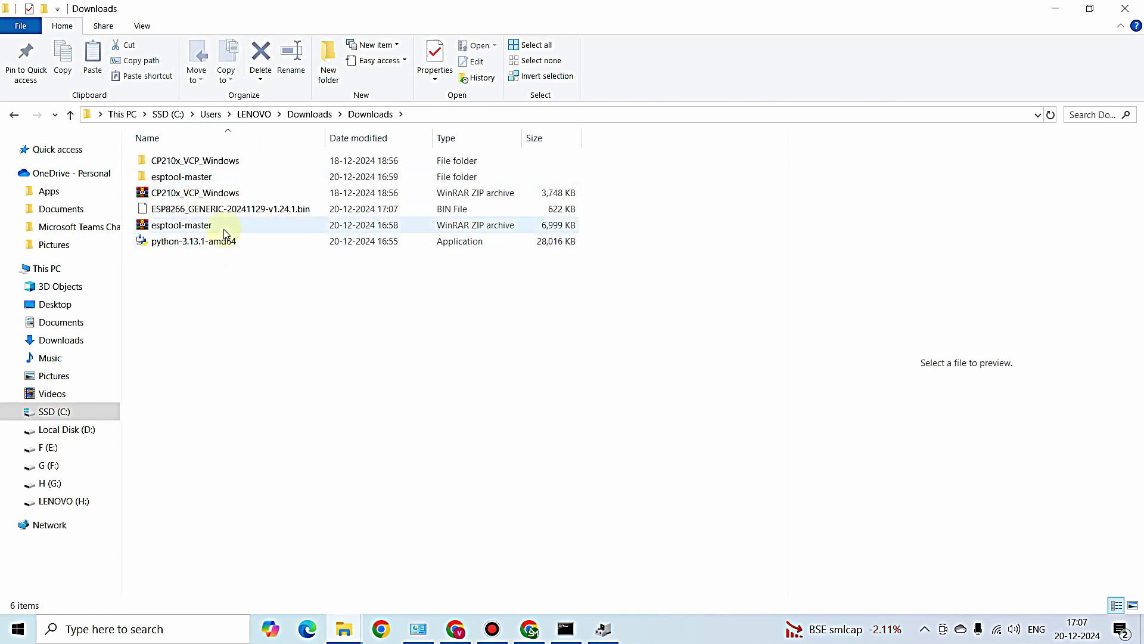
# - Copy ESP8266_GENERIC-20241129-v1.24.1.bin into the C:\Python313\Scripts folder
pyautogui.click(205, 209)
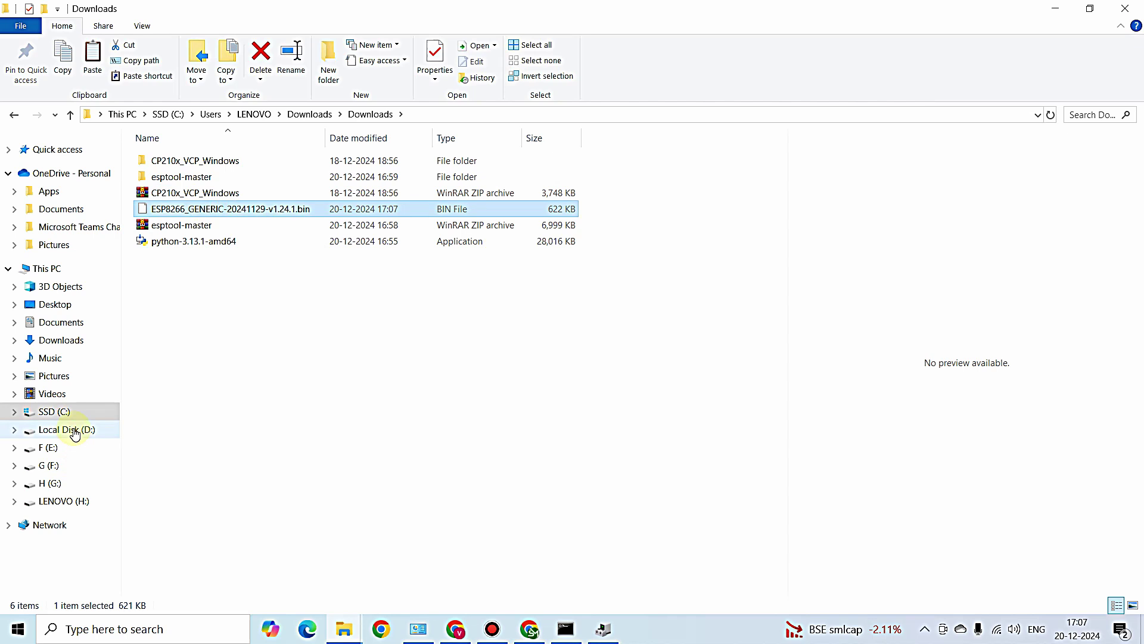
pyautogui.click(63, 411)
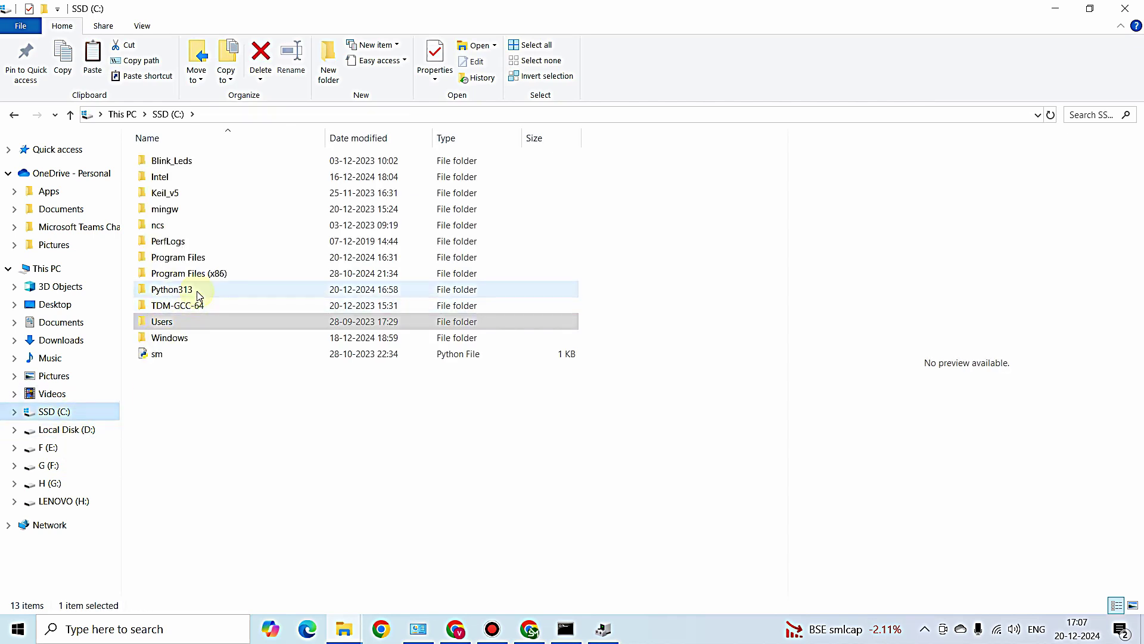
pyautogui.doubleClick(172, 289)
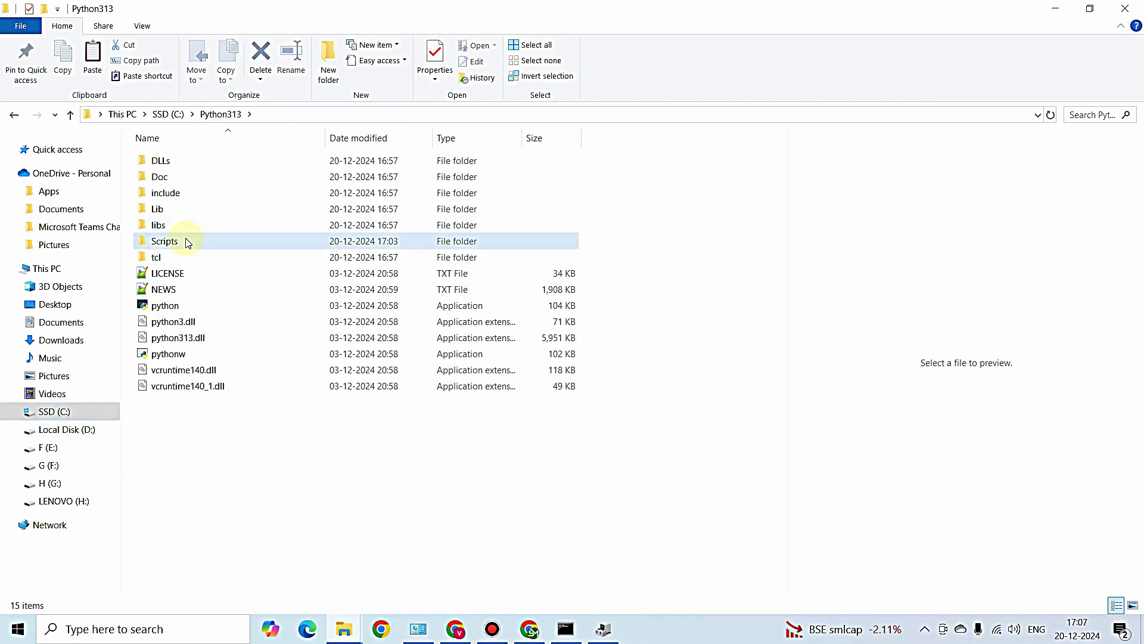
pyautogui.doubleClick(187, 242)
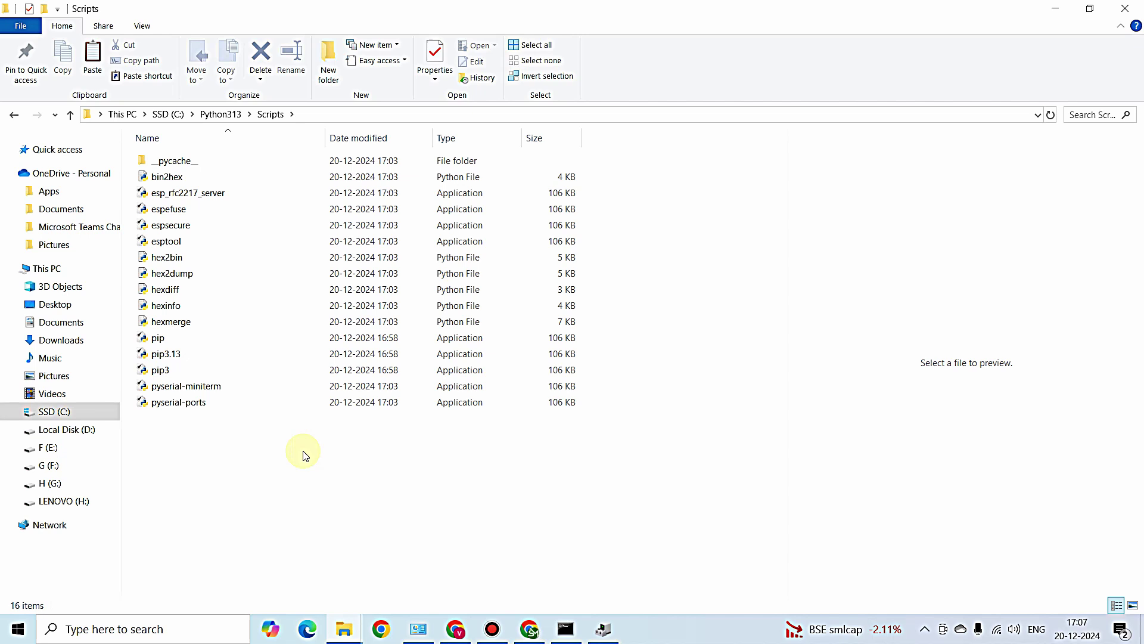
pyautogui.hotkey('ctrl', 'v')
pyautogui.click(327, 509)
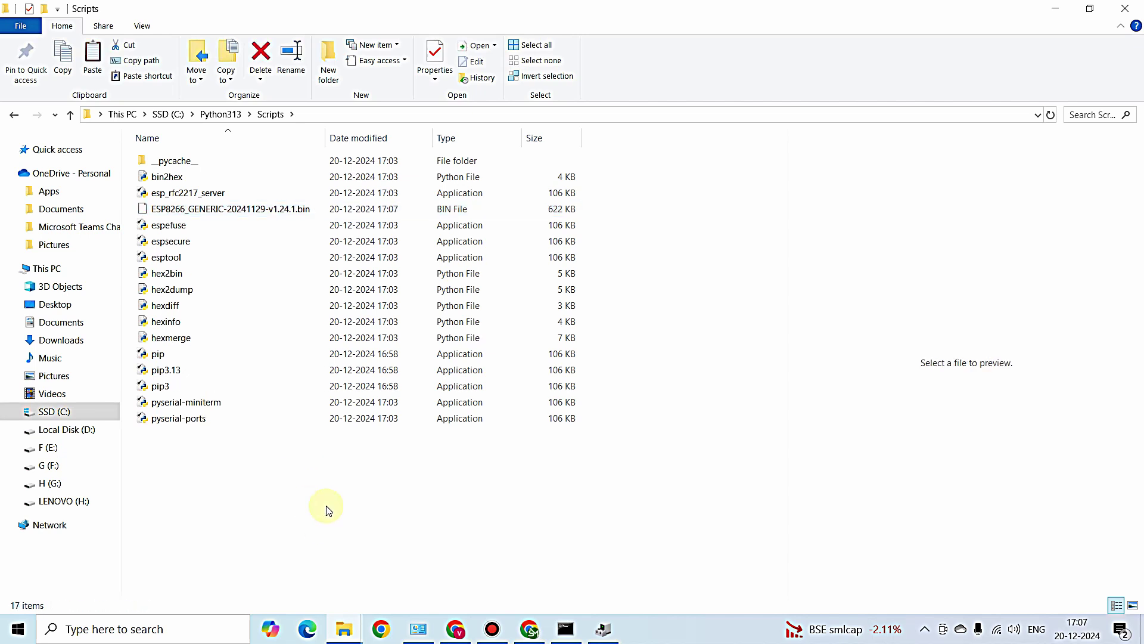
pyautogui.click(568, 630)
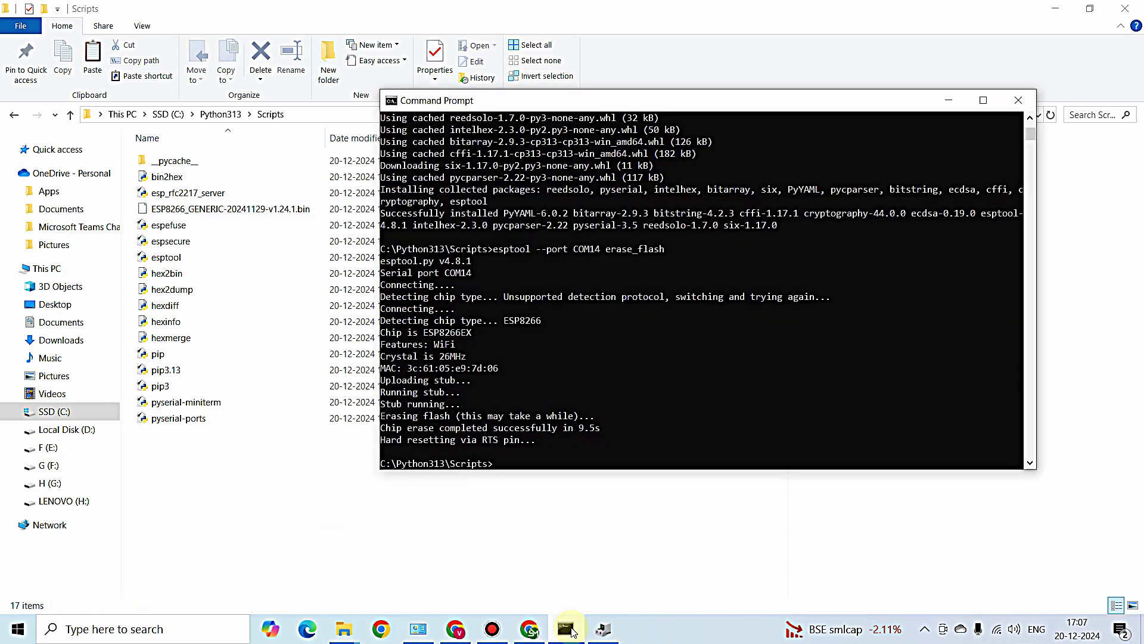
pyautogui.click(213, 210)
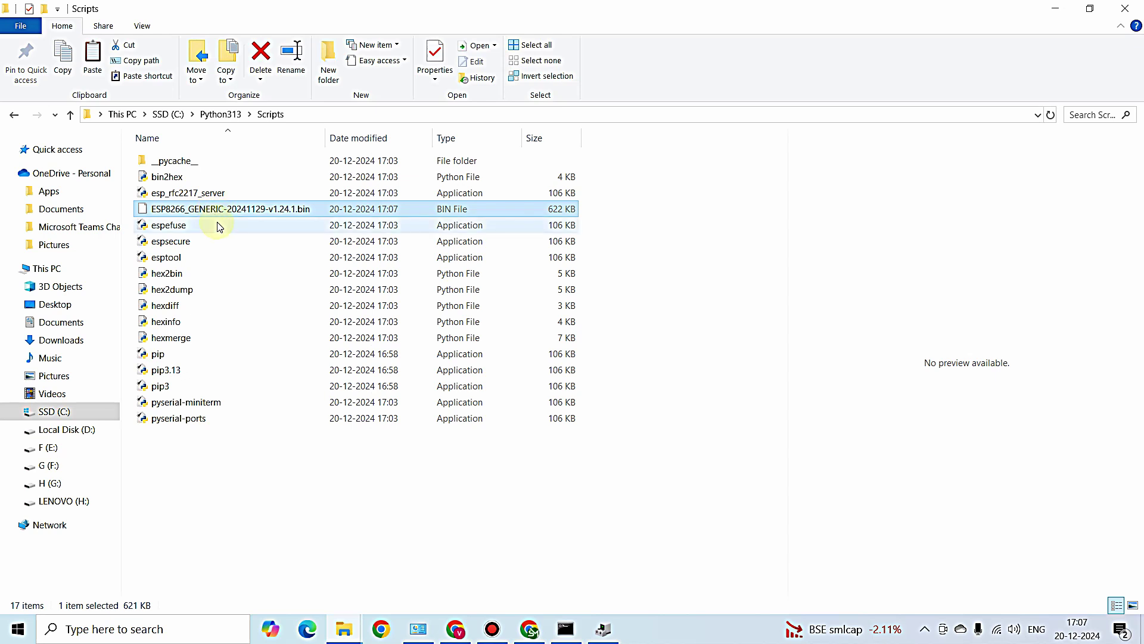
pyautogui.click(559, 636)
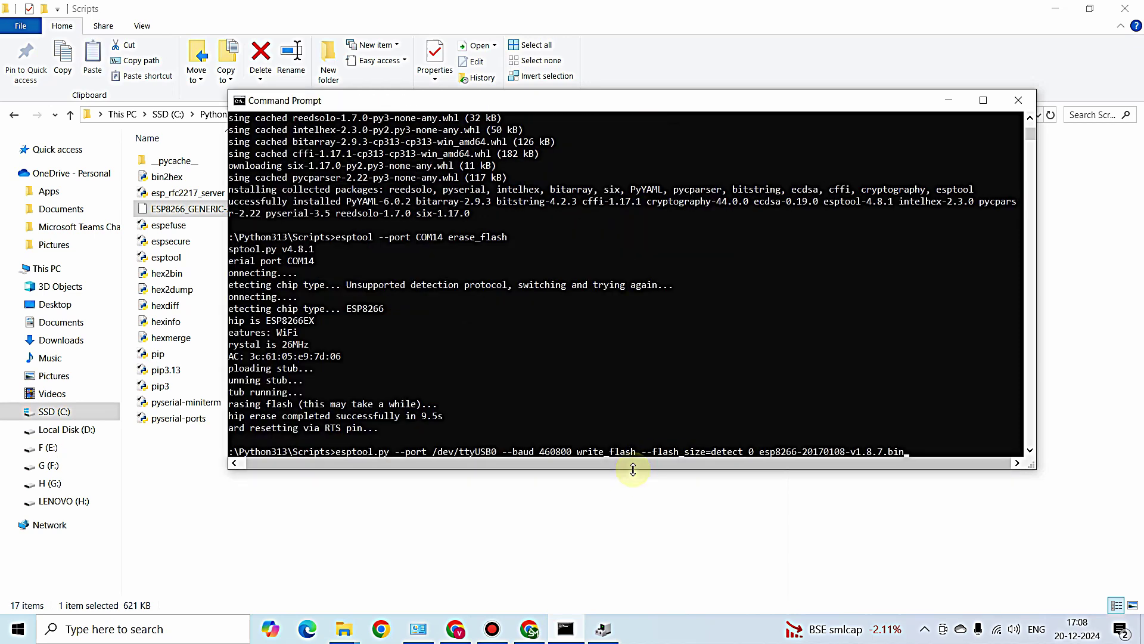
pyautogui.moveTo(630, 471); pyautogui.dragTo(629, 504)
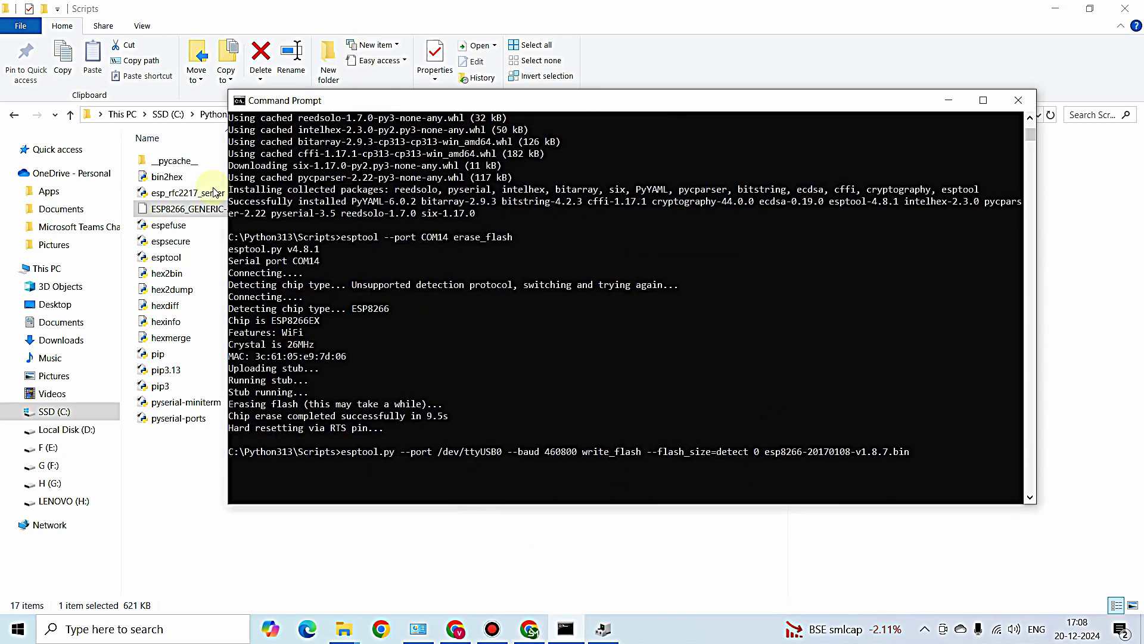
# - Copy the full name of the ESP8266 firmware file in the Scripts folder, including its .bin extension
pyautogui.click(192, 214)
pyautogui.rightClick(191, 211)
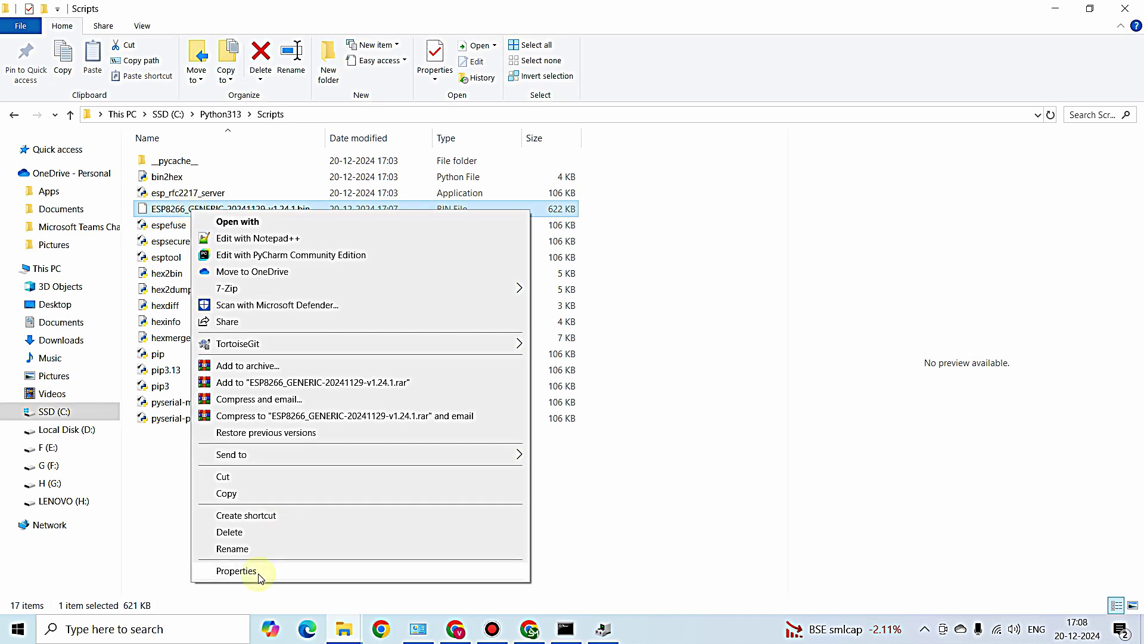
pyautogui.click(270, 555)
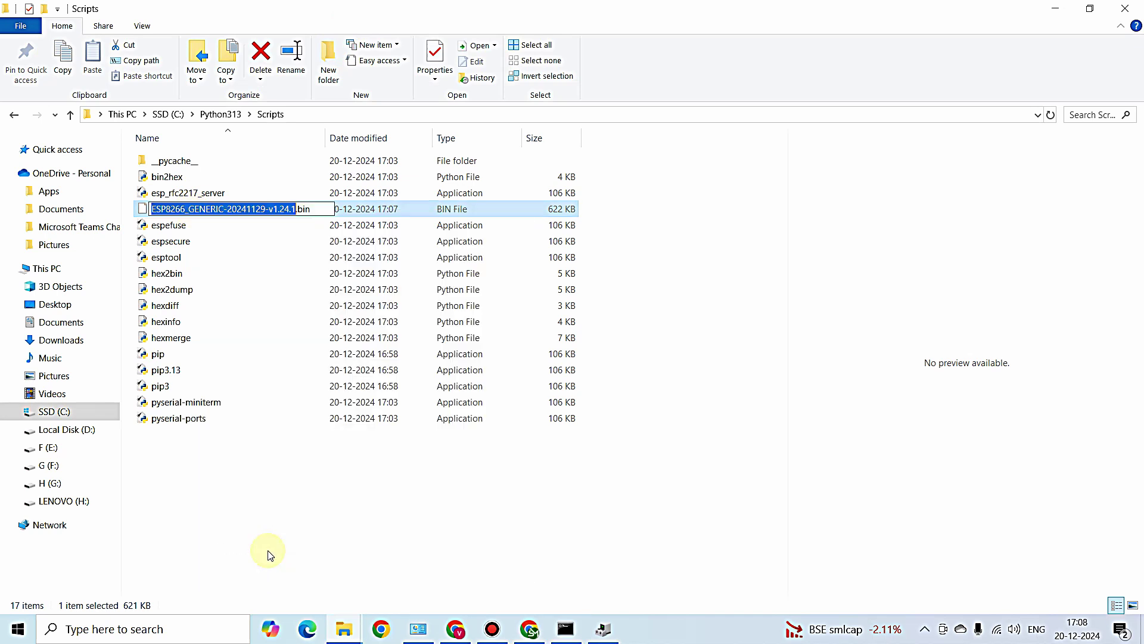
pyautogui.moveTo(314, 210); pyautogui.dragTo(2, 200)
pyautogui.hotkey('ctrl', 'c')
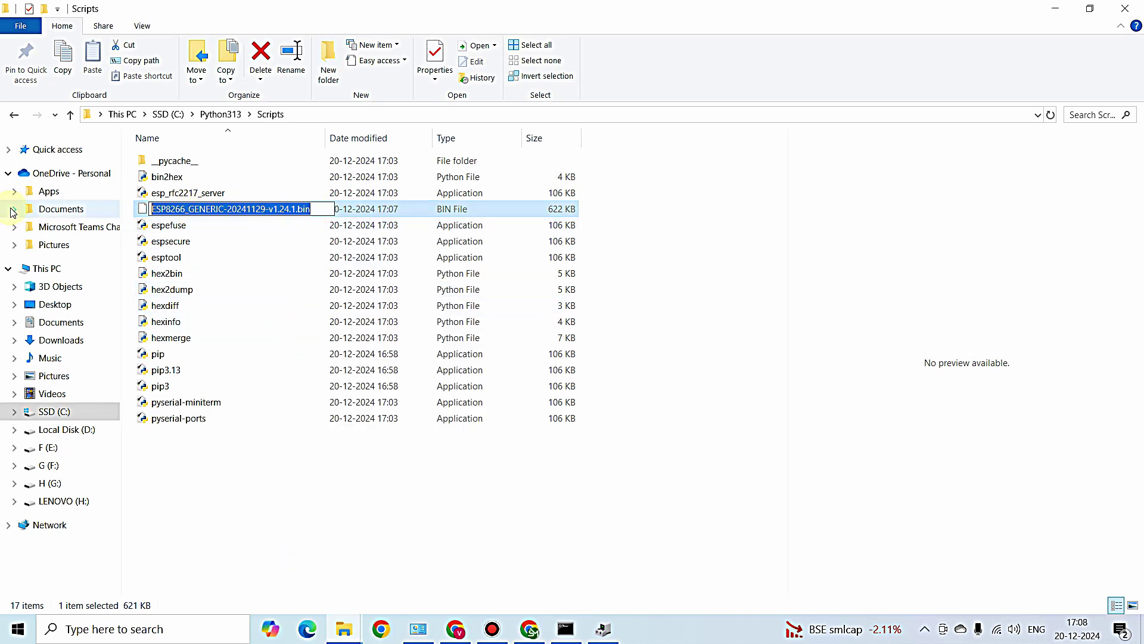
# - Replace the firmware file name at the end of the write_flash command with ESP8266_GENERIC-20241129-v1.24.1.bin
pyautogui.click(569, 627)
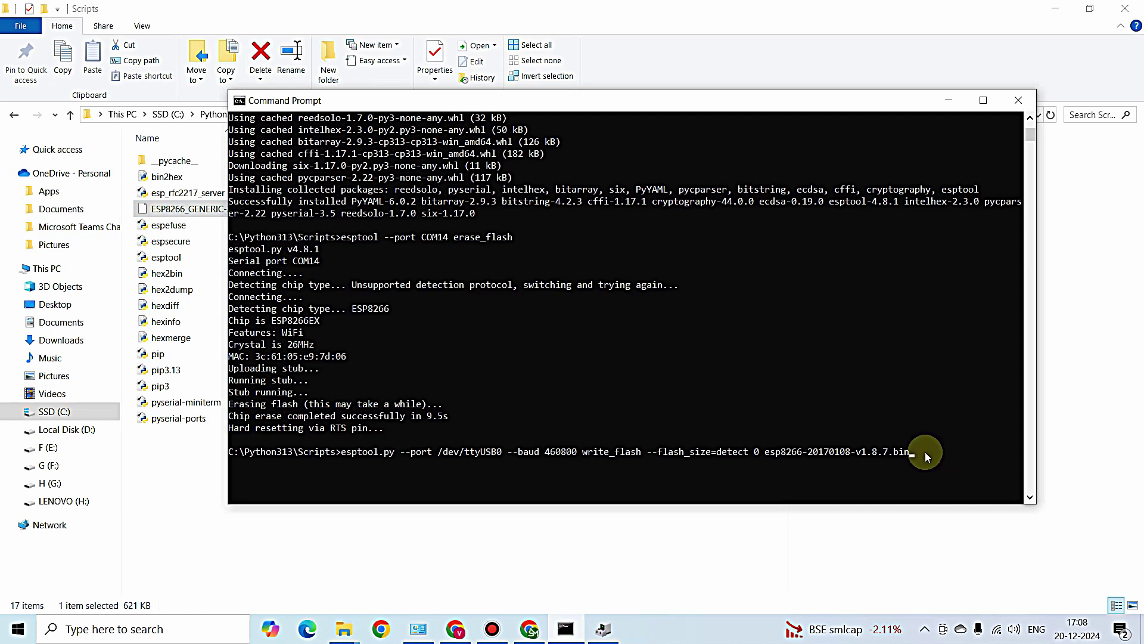
pyautogui.press('BackSpace')
pyautogui.press('BackSpace')
pyautogui.press('BackSpace')
pyautogui.press('BackSpace')
pyautogui.press('BackSpace')
pyautogui.press('BackSpace')
pyautogui.press('BackSpace')
pyautogui.press('BackSpace')
pyautogui.press('BackSpace')
pyautogui.press('BackSpace')
pyautogui.press('BackSpace')
pyautogui.press('BackSpace')
pyautogui.press('BackSpace')
pyautogui.press('BackSpace')
pyautogui.press('BackSpace')
pyautogui.press('BackSpace')
pyautogui.press('BackSpace')
pyautogui.press('BackSpace')
pyautogui.press('BackSpace')
pyautogui.press('BackSpace')
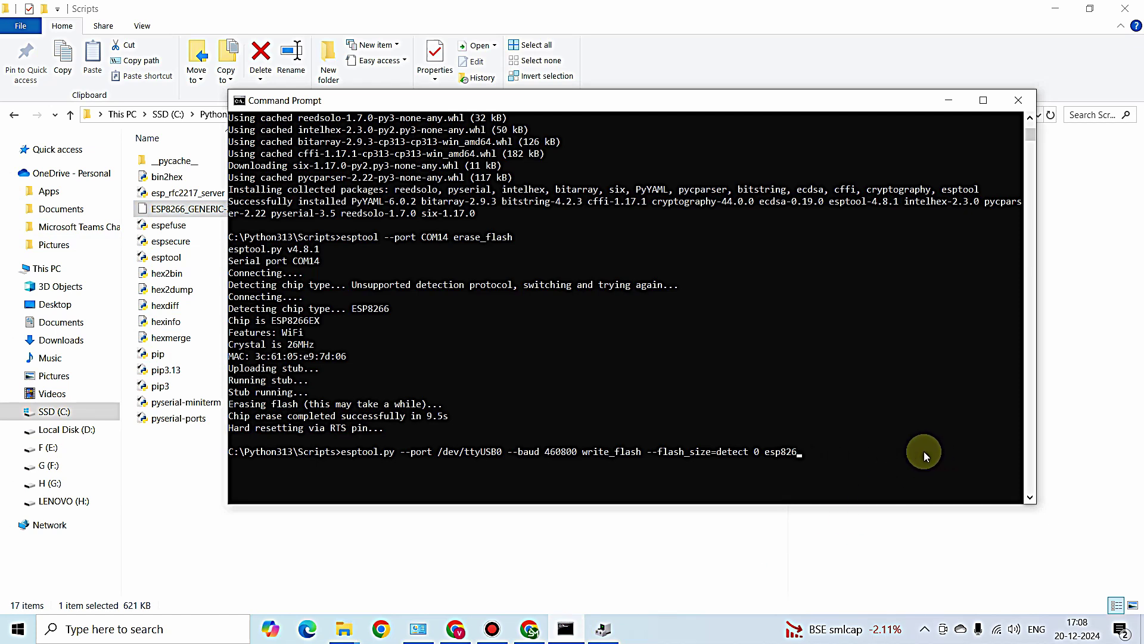
pyautogui.hotkey('ctrl', 'v')
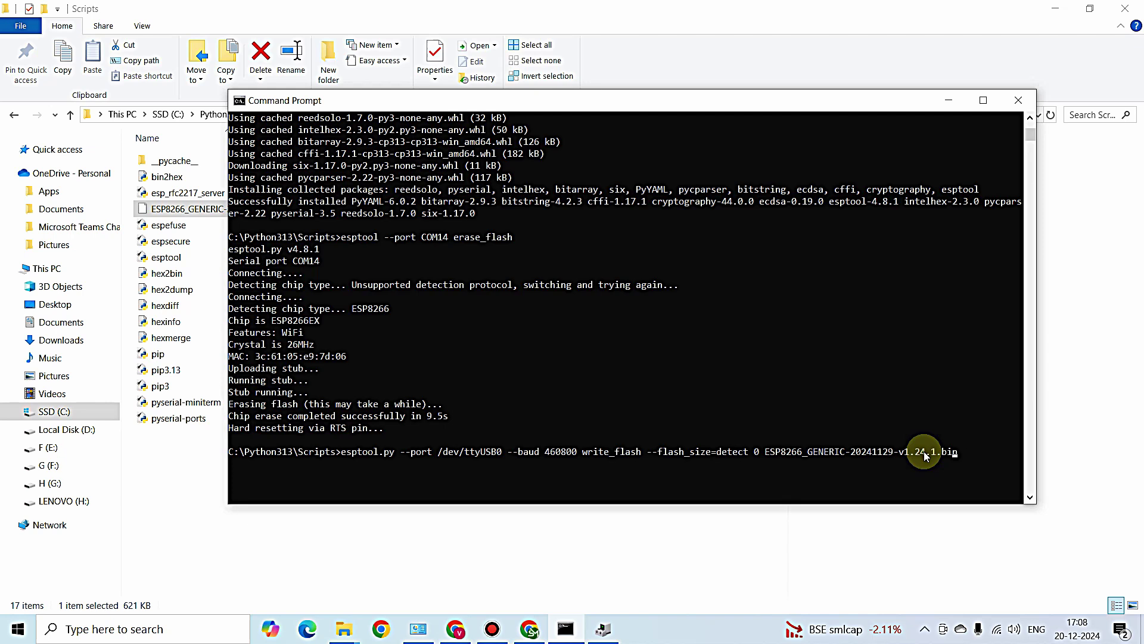
# - Set the baud rate in the write_flash command to 115200
pyautogui.press('Left')
pyautogui.press('Left')
pyautogui.press('Left')
pyautogui.press('Left')
pyautogui.press('Left')
pyautogui.press('Left')
pyautogui.press('Left')
pyautogui.press('Left')
pyautogui.press('Left')
pyautogui.press('Left')
pyautogui.press('Left')
pyautogui.press('Left')
pyautogui.press('Left')
pyautogui.press('Left')
pyautogui.press('Left')
pyautogui.press('Left')
pyautogui.press('Left')
pyautogui.press('Left')
pyautogui.press('Left')
pyautogui.press('Left')
pyautogui.press('Left')
pyautogui.press('BackSpace')
pyautogui.press('BackSpace')
pyautogui.press('BackSpace')
pyautogui.press('BackSpace')
pyautogui.press('BackSpace')
pyautogui.press('BackSpace')
pyautogui.press('BackSpace')
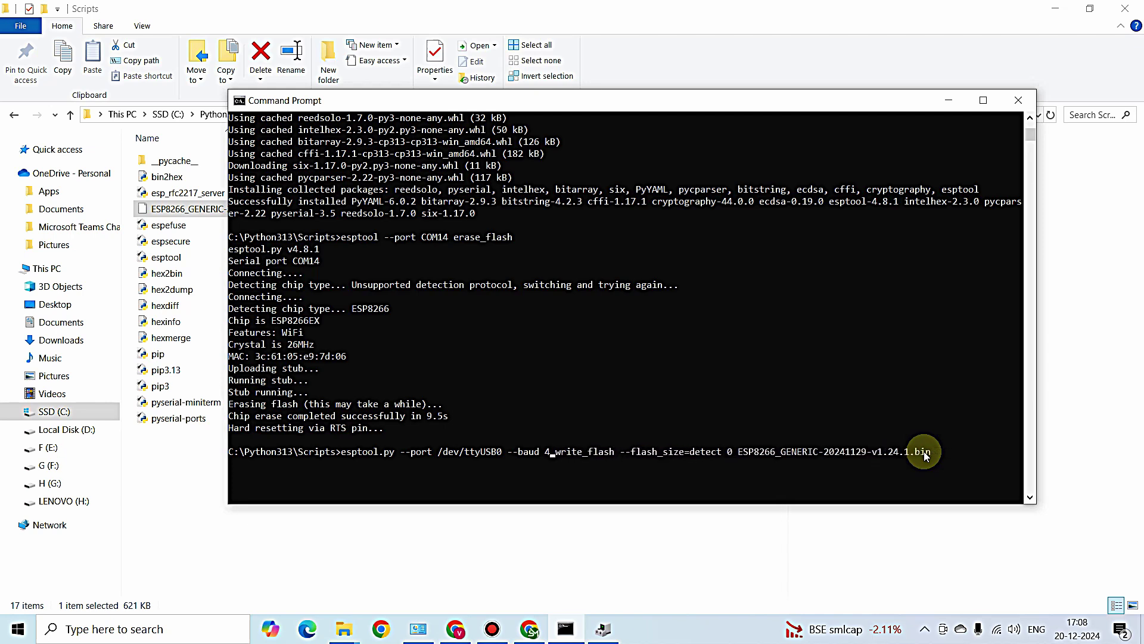
pyautogui.write('115200')
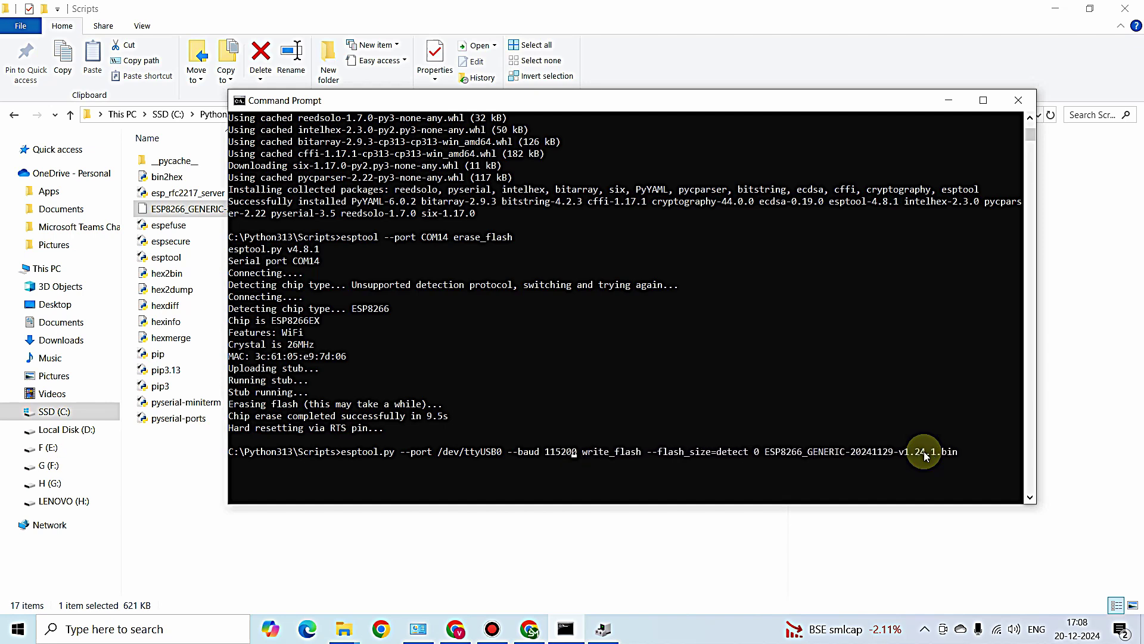
# - Replace the port /dev/ttyUSB0 in the write_flash command with COM14
pyautogui.press('Left')
pyautogui.press('Left')
pyautogui.press('Left')
pyautogui.press('Left')
pyautogui.press('Left')
pyautogui.press('Left')
pyautogui.press('Left')
pyautogui.press('BackSpace')
pyautogui.press('BackSpace')
pyautogui.press('BackSpace')
pyautogui.press('BackSpace')
pyautogui.press('BackSpace')
pyautogui.press('BackSpace')
pyautogui.press('BackSpace')
pyautogui.press('BackSpace')
pyautogui.press('BackSpace')
pyautogui.press('BackSpace')
pyautogui.press('BackSpace')
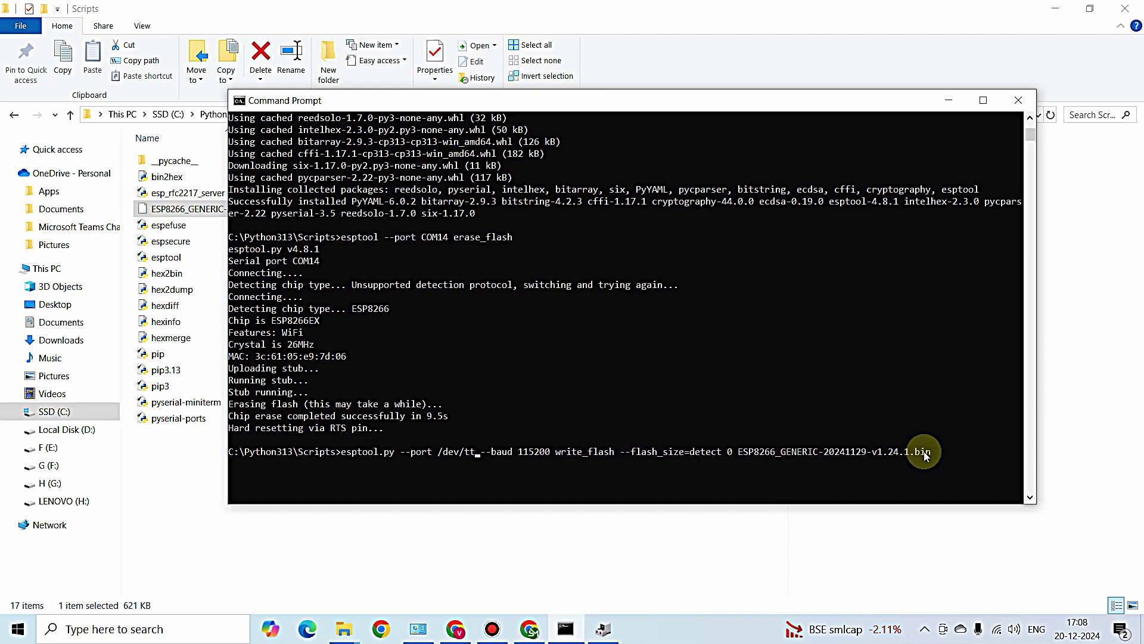
pyautogui.press('BackSpace')
pyautogui.write('COM14')
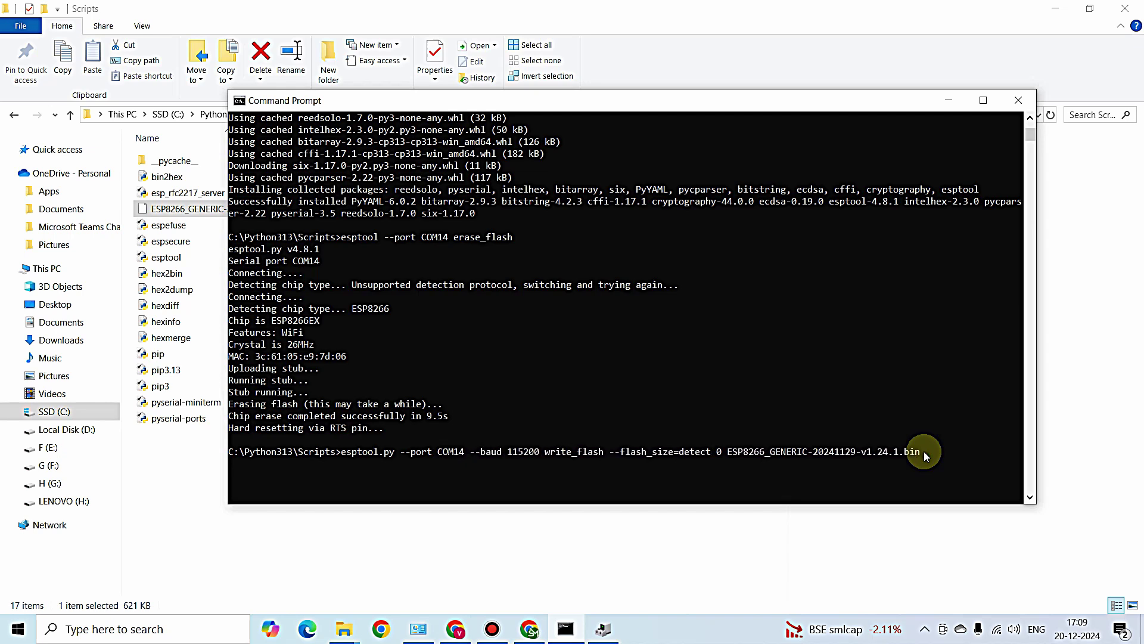
# - Remove the .py extension from esptool at the start of the write_flash command
pyautogui.press('Left')
pyautogui.press('Left')
pyautogui.press('Left')
pyautogui.press('Left')
pyautogui.press('Left')
pyautogui.press('Left')
pyautogui.press('BackSpace')
pyautogui.press('BackSpace')
pyautogui.press('BackSpace')
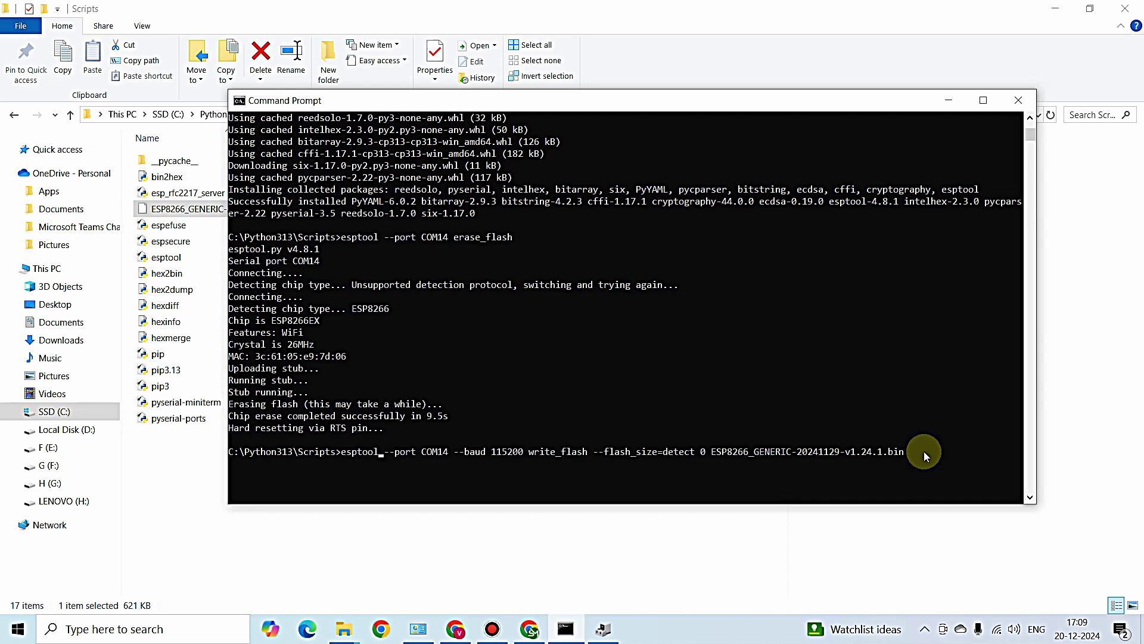
# - Run the prepared write_flash command to flash the MicroPython firmware, and switch back to Chrome
pyautogui.press('Return')
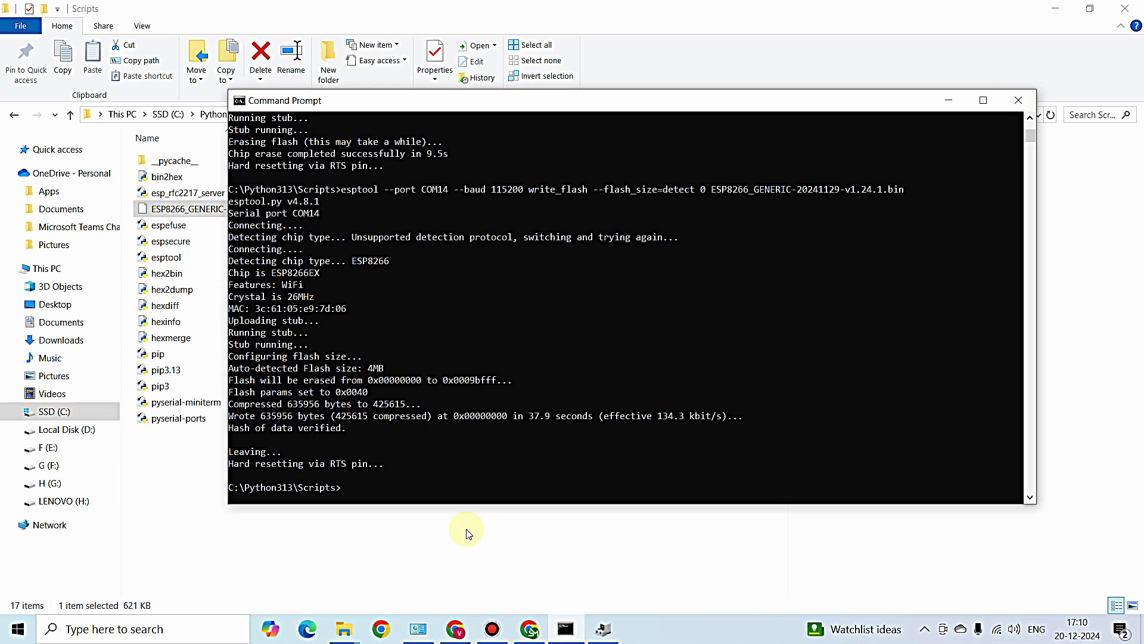
pyautogui.click(529, 629)
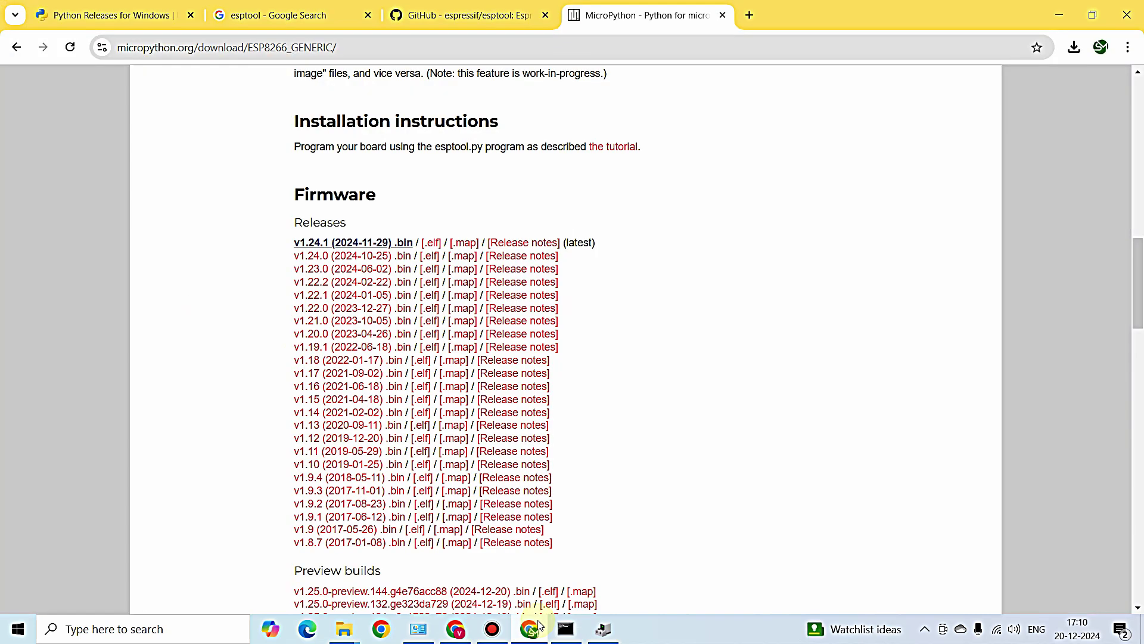
# - Search Google for putty in a new browser tab
pyautogui.click(750, 16)
pyautogui.write('google.com')
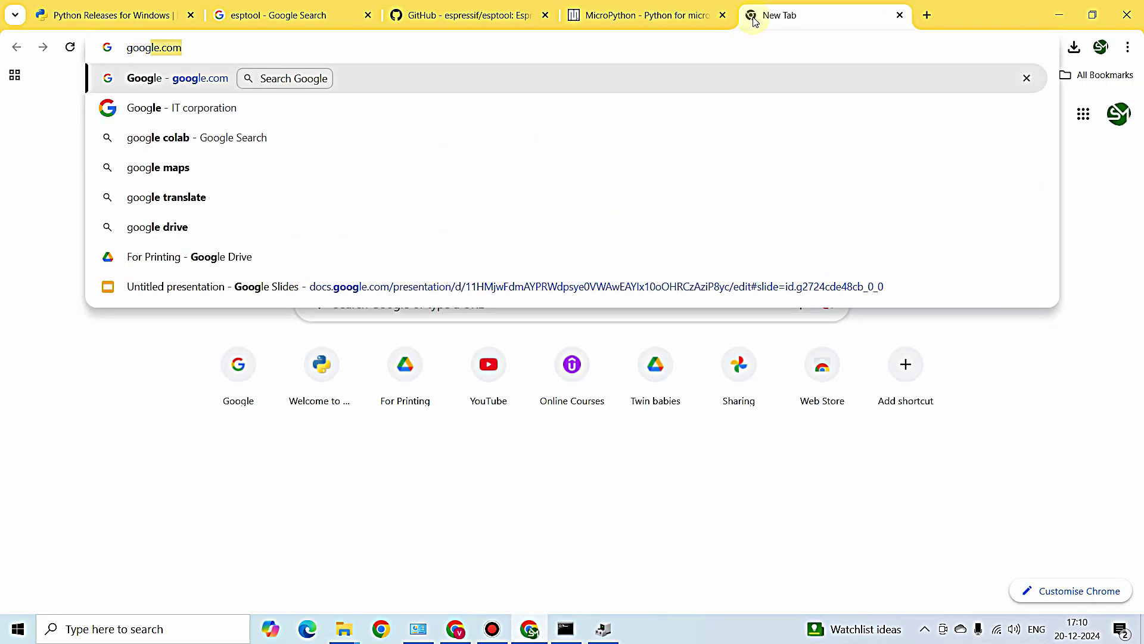
pyautogui.press('Return')
pyautogui.write('putt')
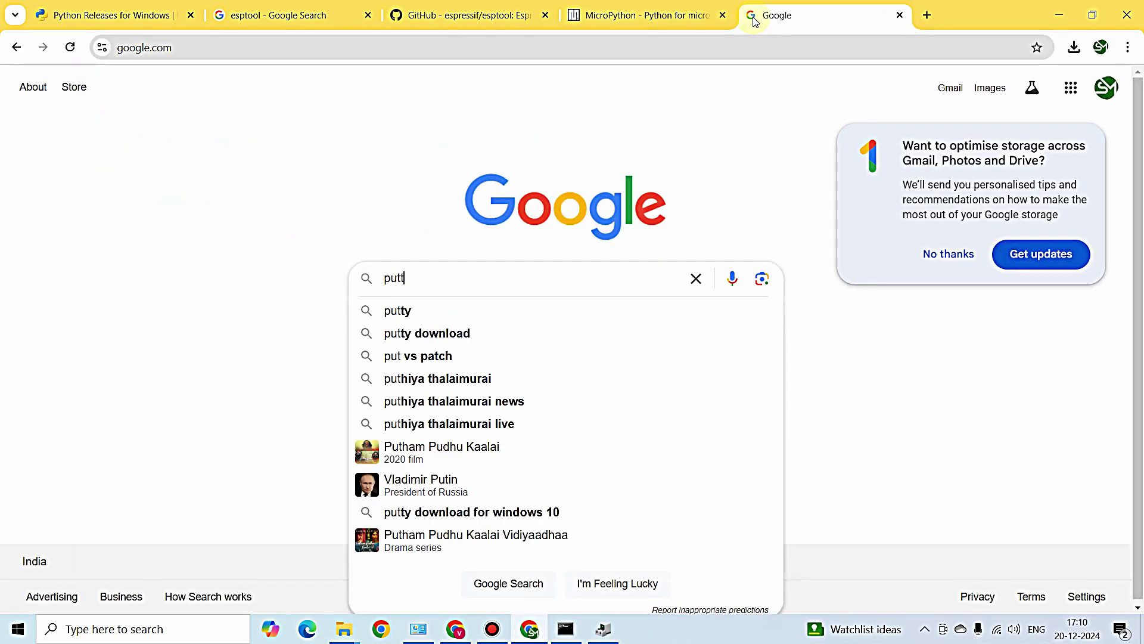
pyautogui.write('y')
pyautogui.press('Return')
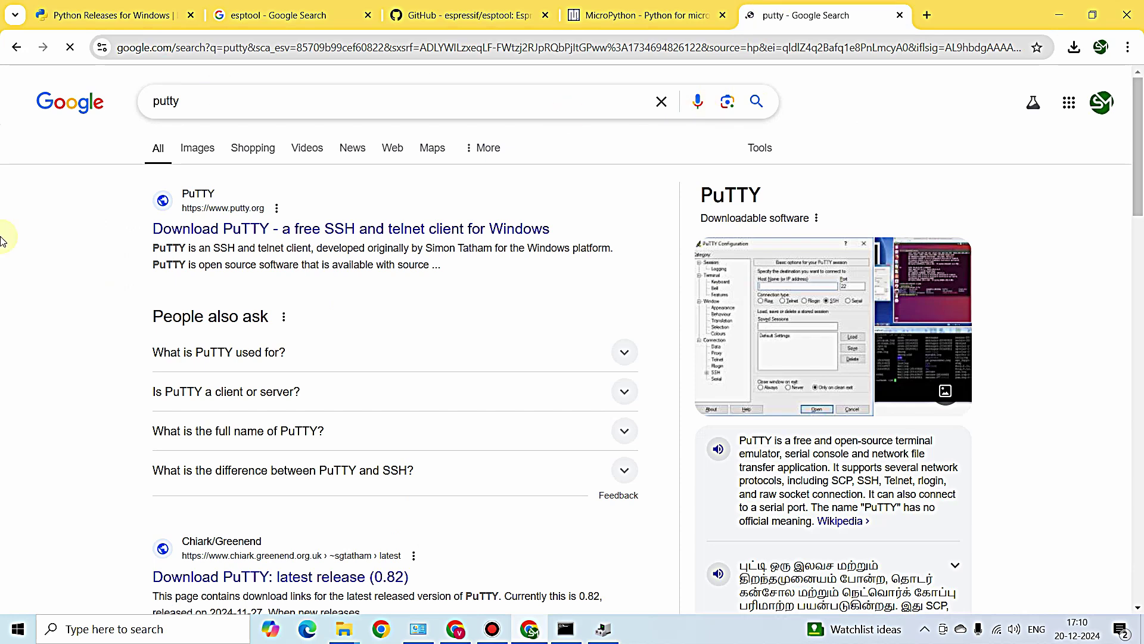
# - Go to the PuTTY 0.82 download page from putty.org and download the 64-bit x86 installer putty-64bit-0.82-installer.msi
pyautogui.click(235, 230)
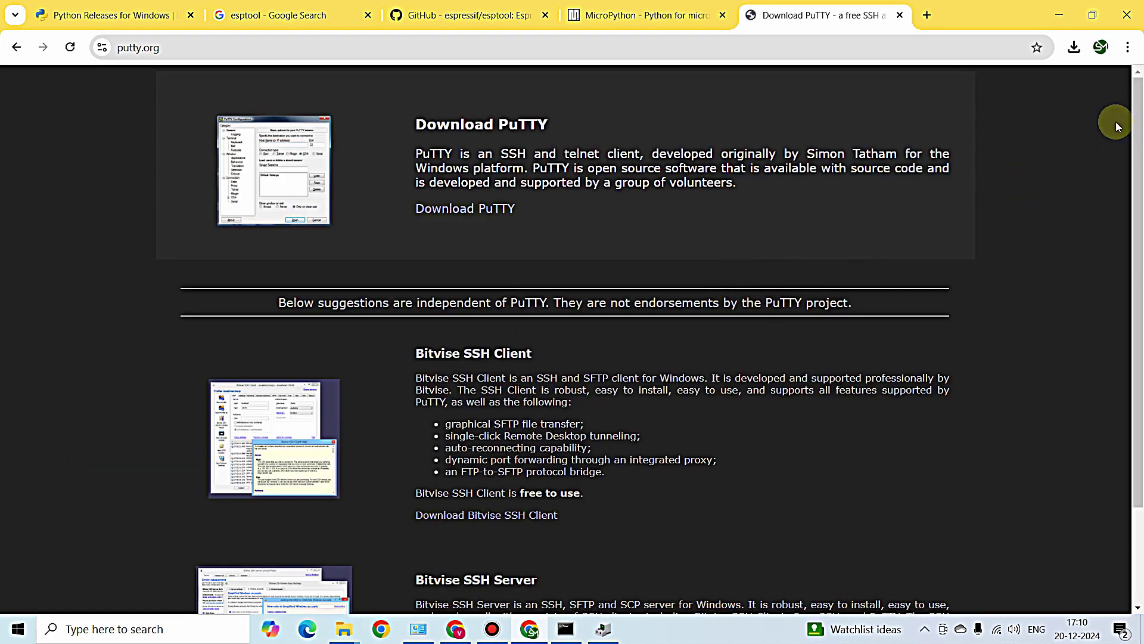
pyautogui.click(489, 210)
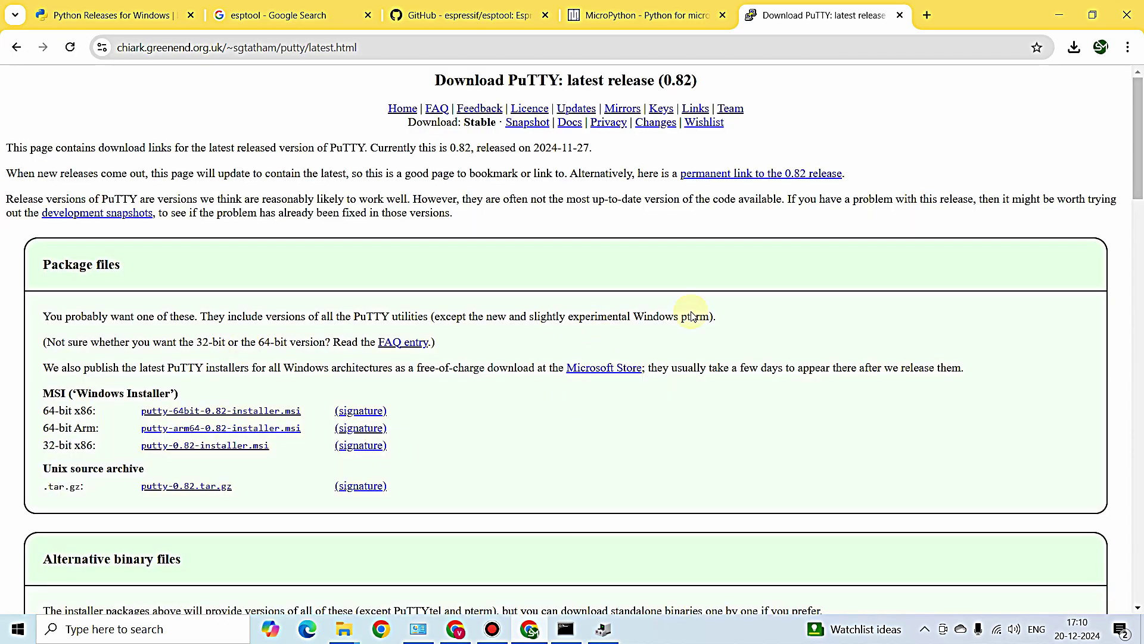
pyautogui.click(230, 410)
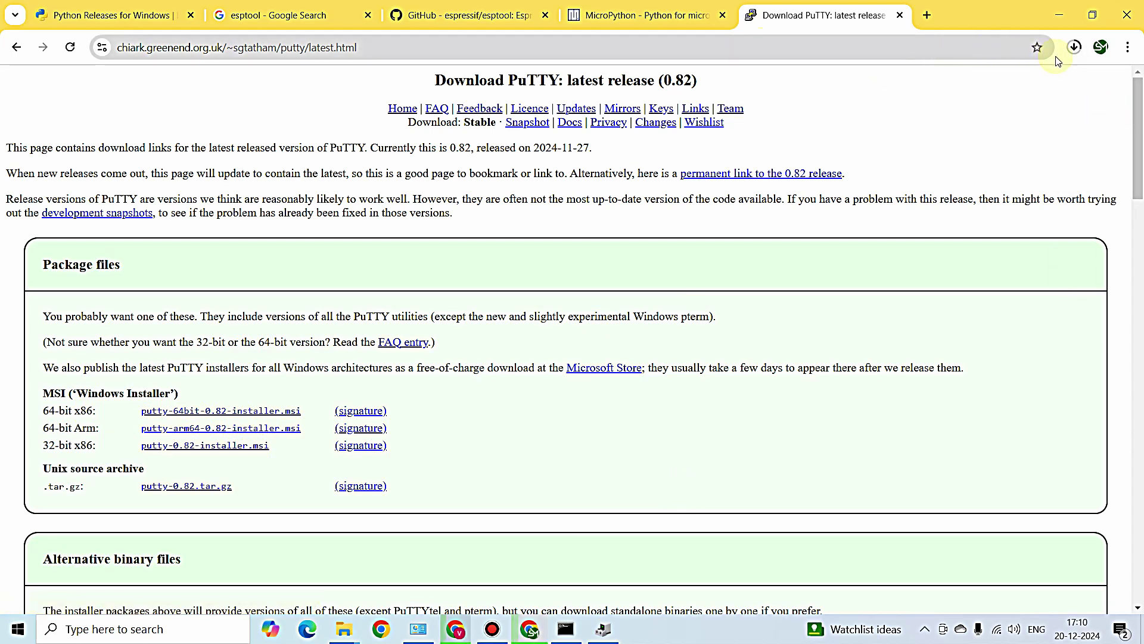
# - Check the PuTTY installer in the recent downloads and open the Downloads folder that contains it
pyautogui.click(1075, 47)
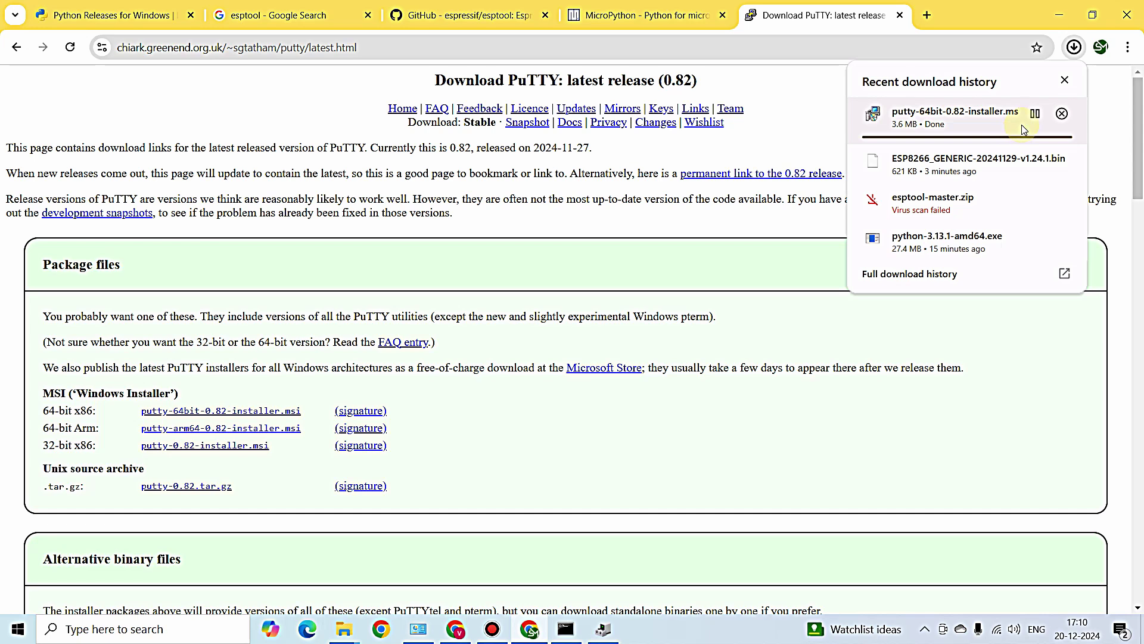
pyautogui.click(1035, 114)
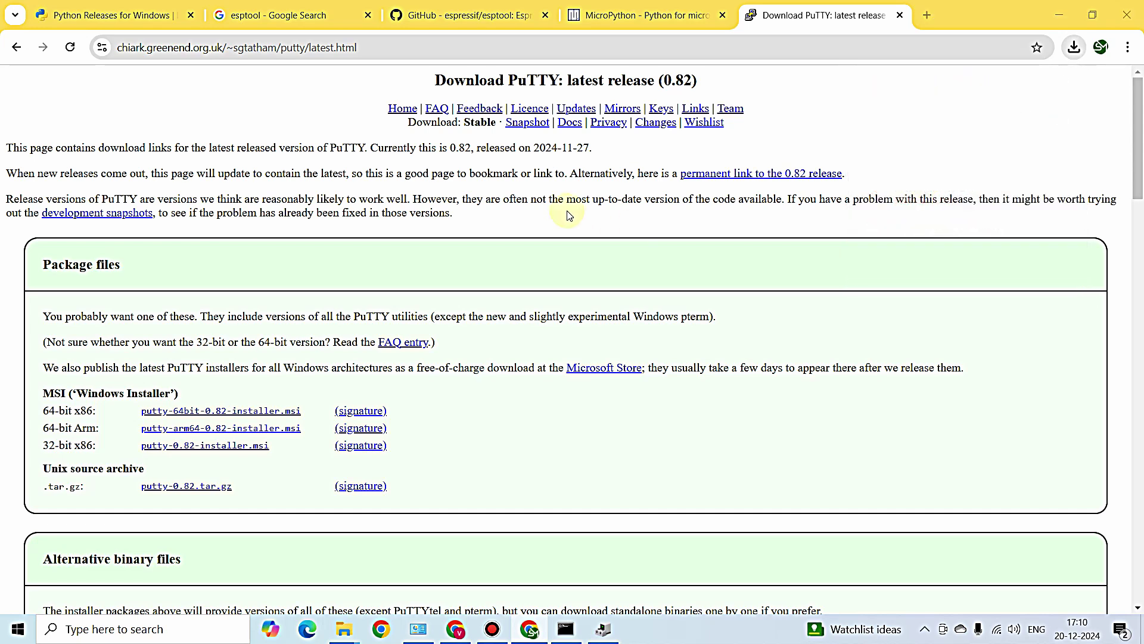
pyautogui.moveTo(199, 179)
pyautogui.mouseDown()
pyautogui.moveTo(195, 199)
pyautogui.moveTo(190, 190)
pyautogui.mouseUp()
pyautogui.doubleClick(190, 186)
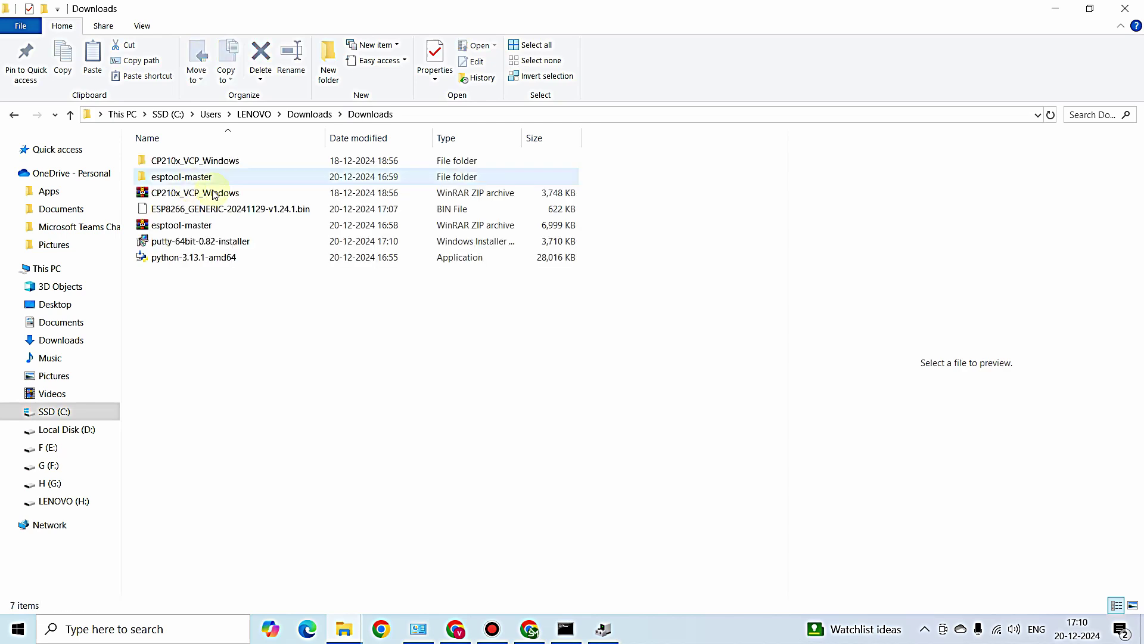
# - Permanently delete the extracted esptool-master folder from Downloads
pyautogui.click(205, 182)
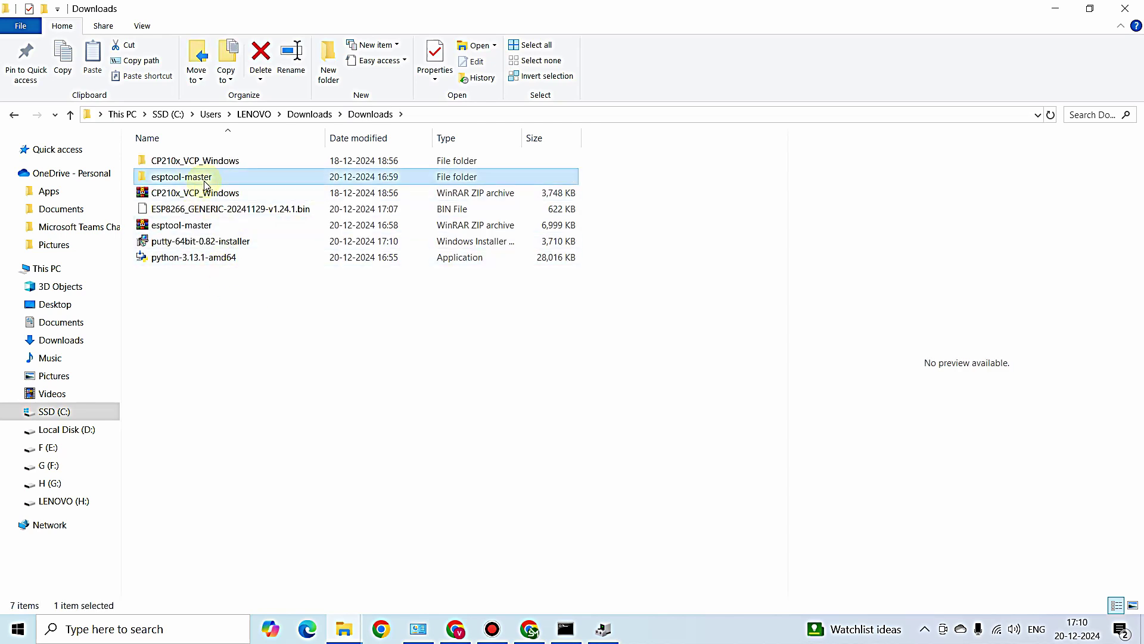
pyautogui.hotkey('shift', 'Delete')
pyautogui.press('Return')
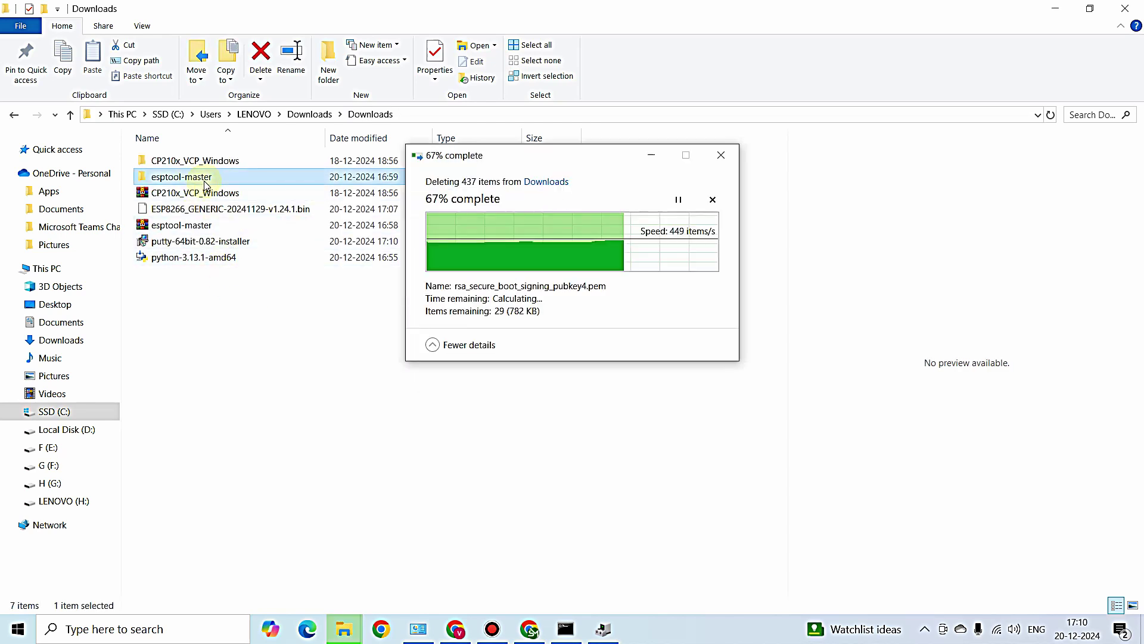
# - Run putty-64bit-0.82-installer and complete the PuTTY setup with the default destination folder C:\Program Files\PuTTY\
pyautogui.click(206, 209)
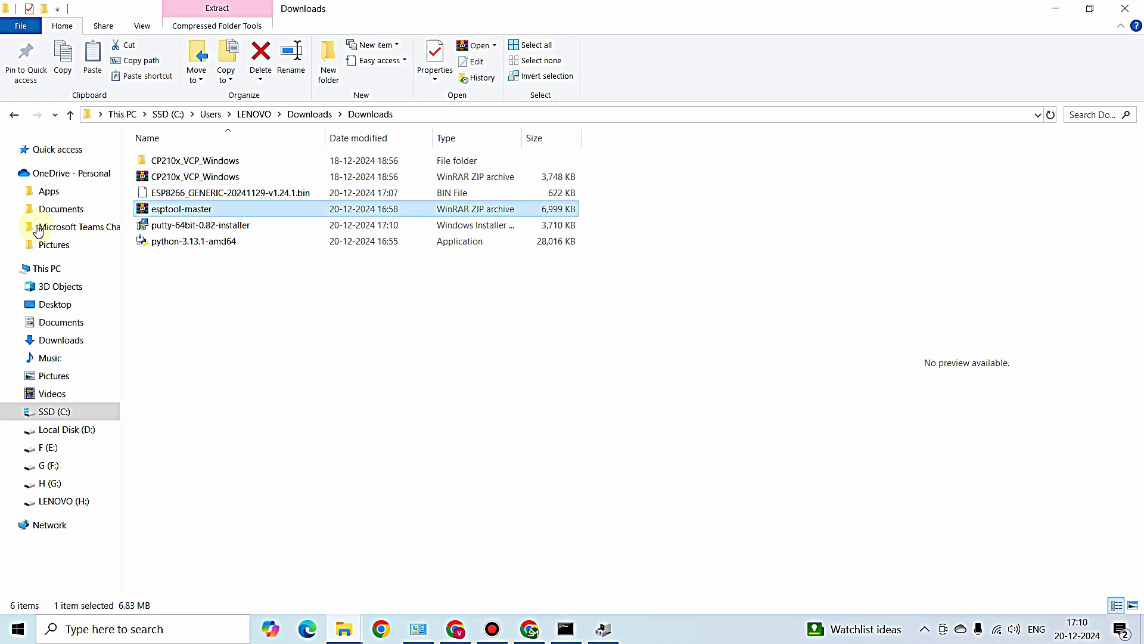
pyautogui.doubleClick(239, 229)
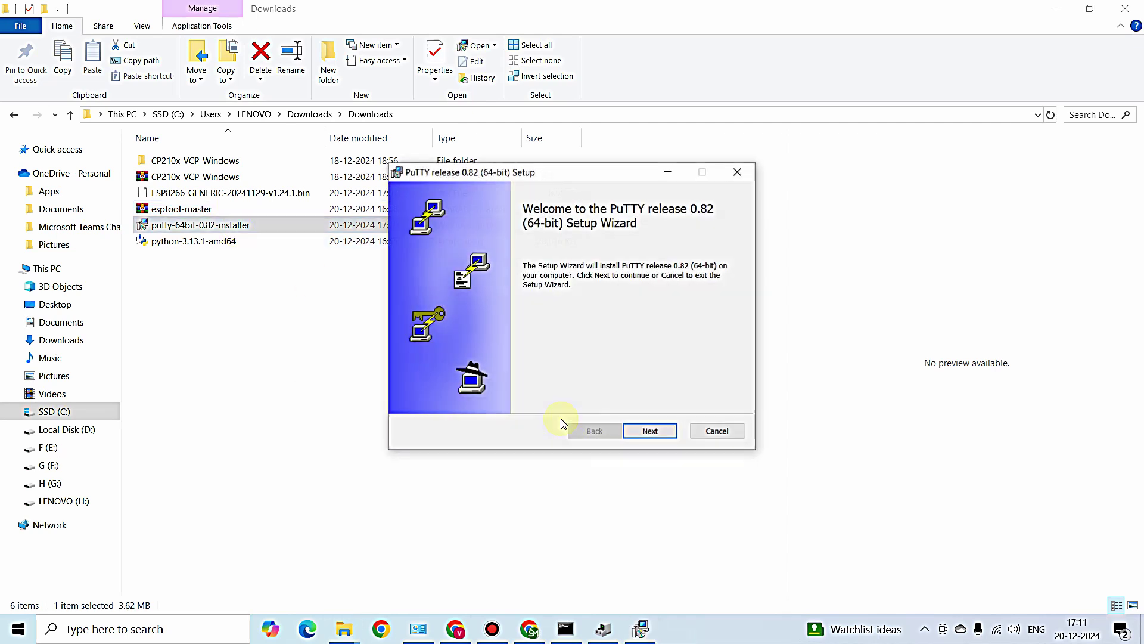
pyautogui.click(643, 439)
pyautogui.click(643, 437)
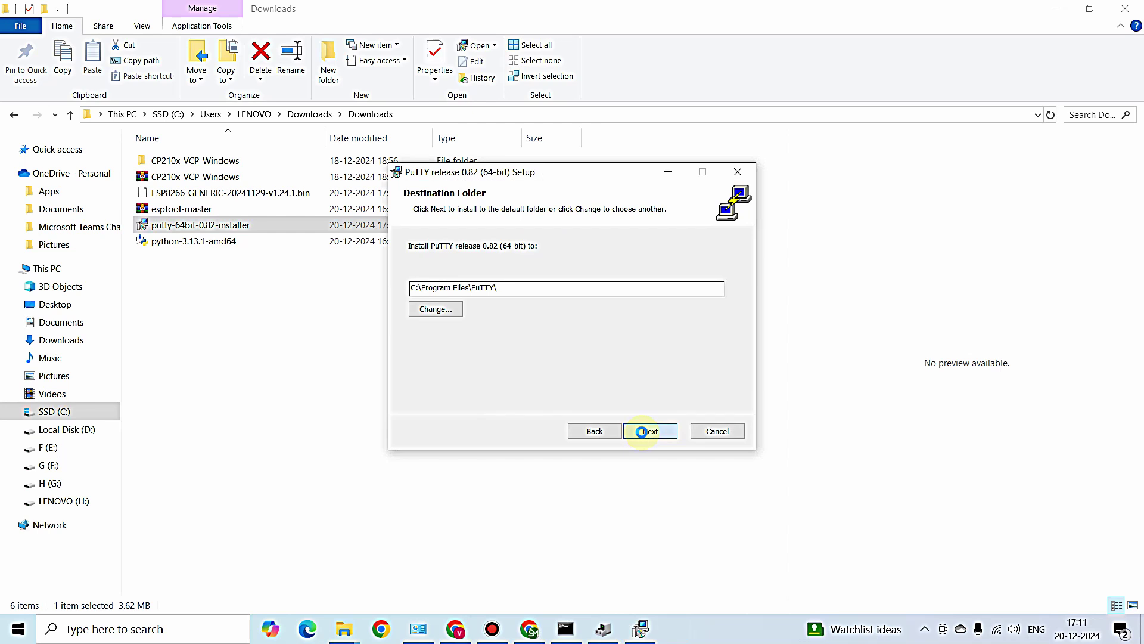
pyautogui.click(643, 436)
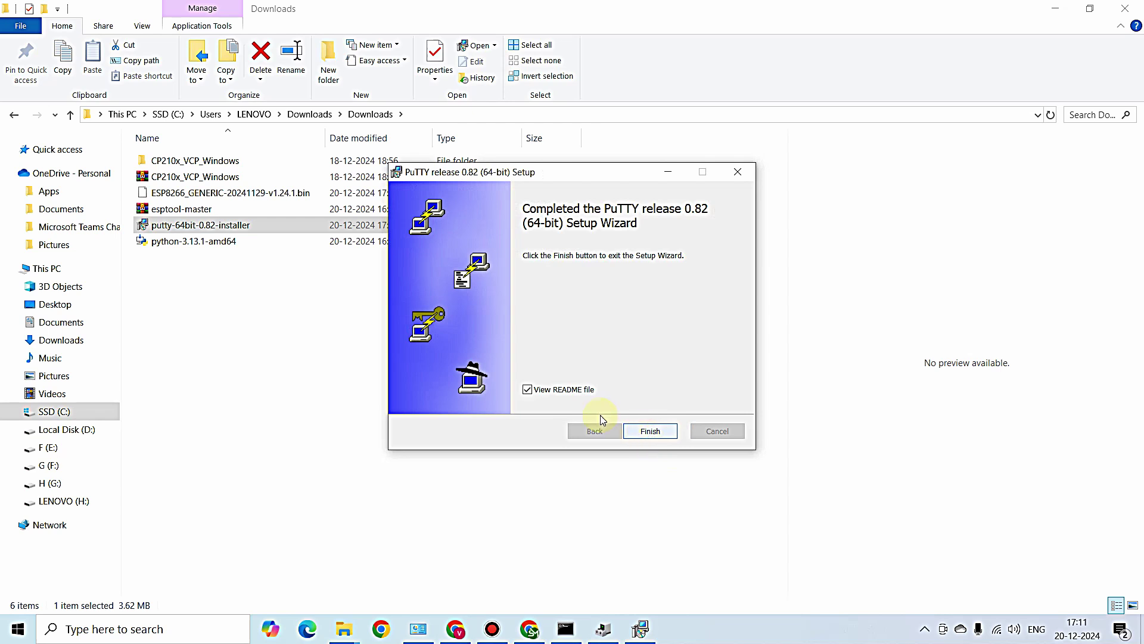
pyautogui.click(653, 433)
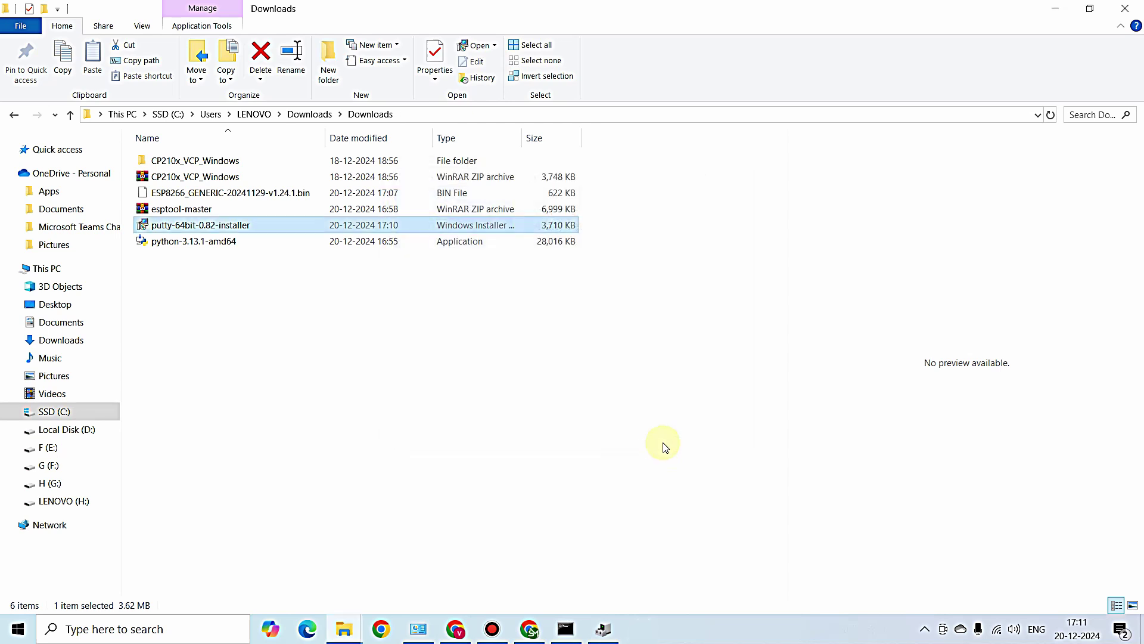
# - Minimize the Downloads and browser windows, and launch PuTTY through a Windows search
pyautogui.click(1055, 11)
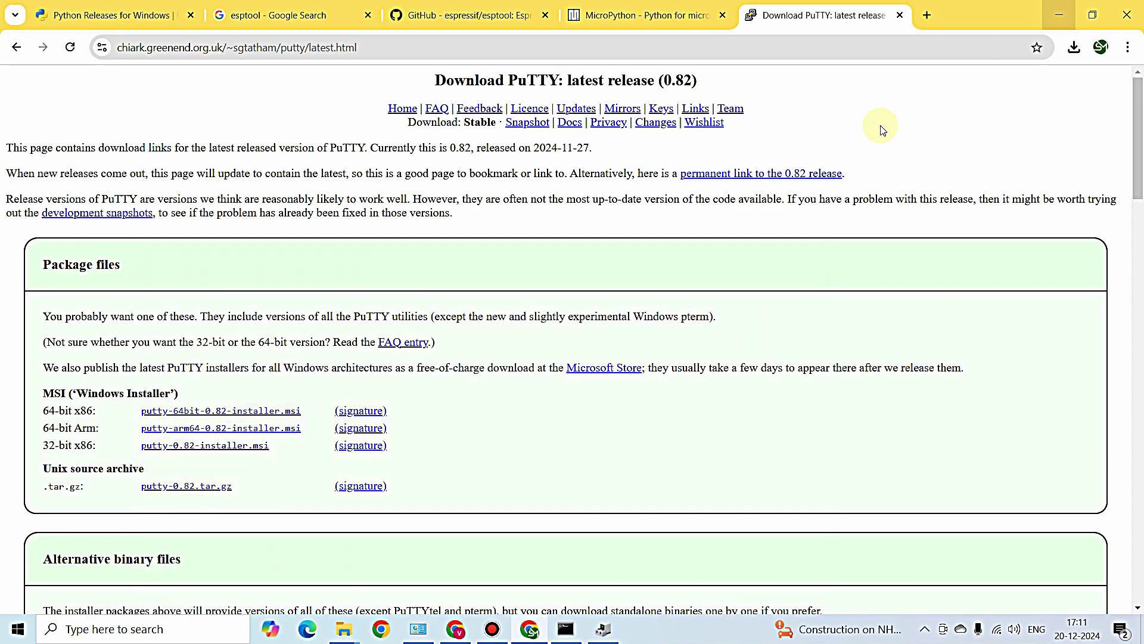
pyautogui.click(1066, 14)
pyautogui.click(187, 627)
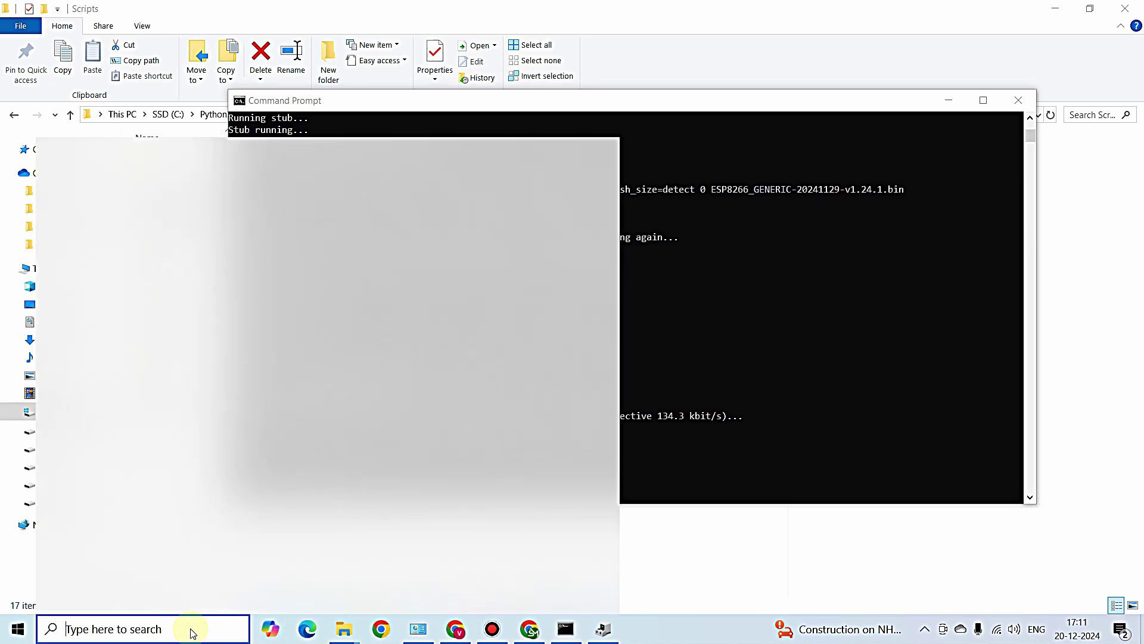
pyautogui.write('putty')
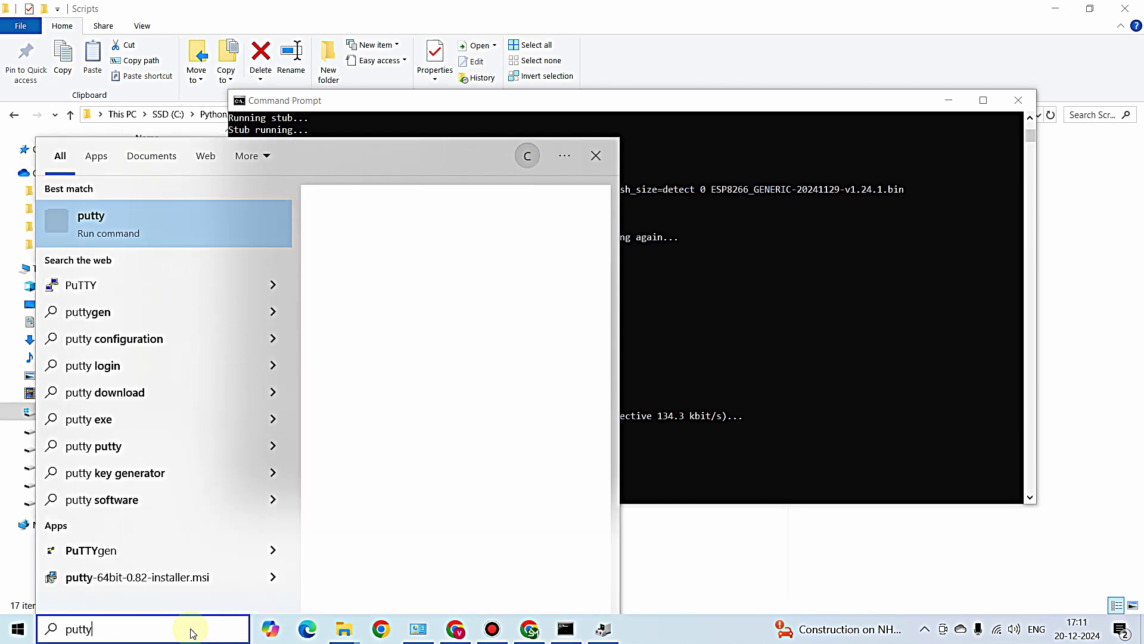
pyautogui.press('Return')
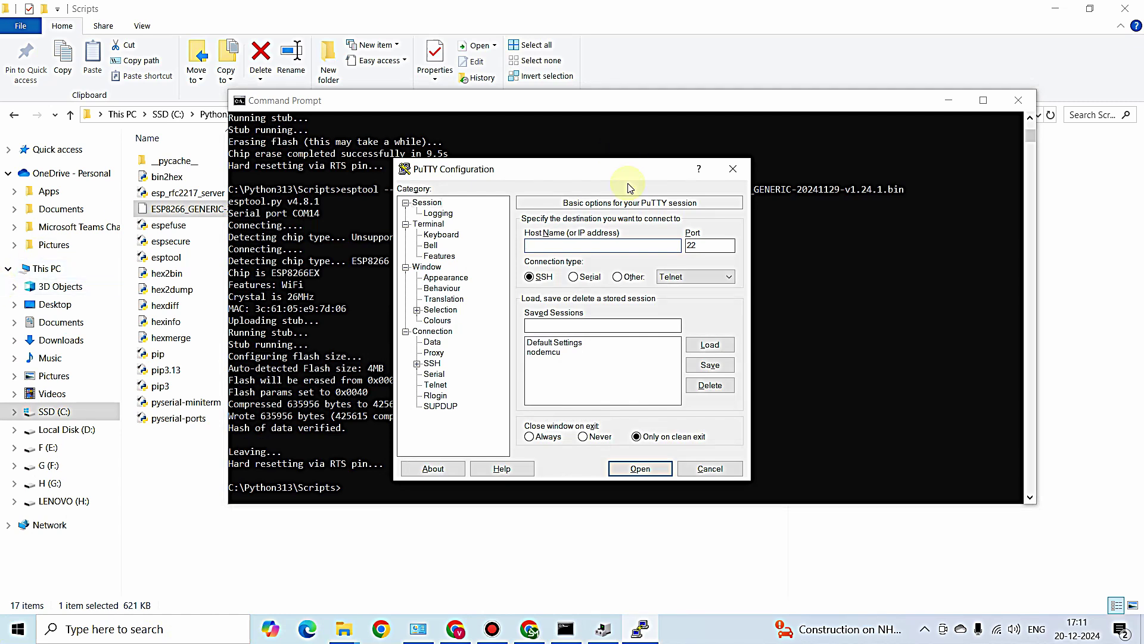
# - Open a serial PuTTY session on COM14 with the speed set to 115200
pyautogui.click(596, 277)
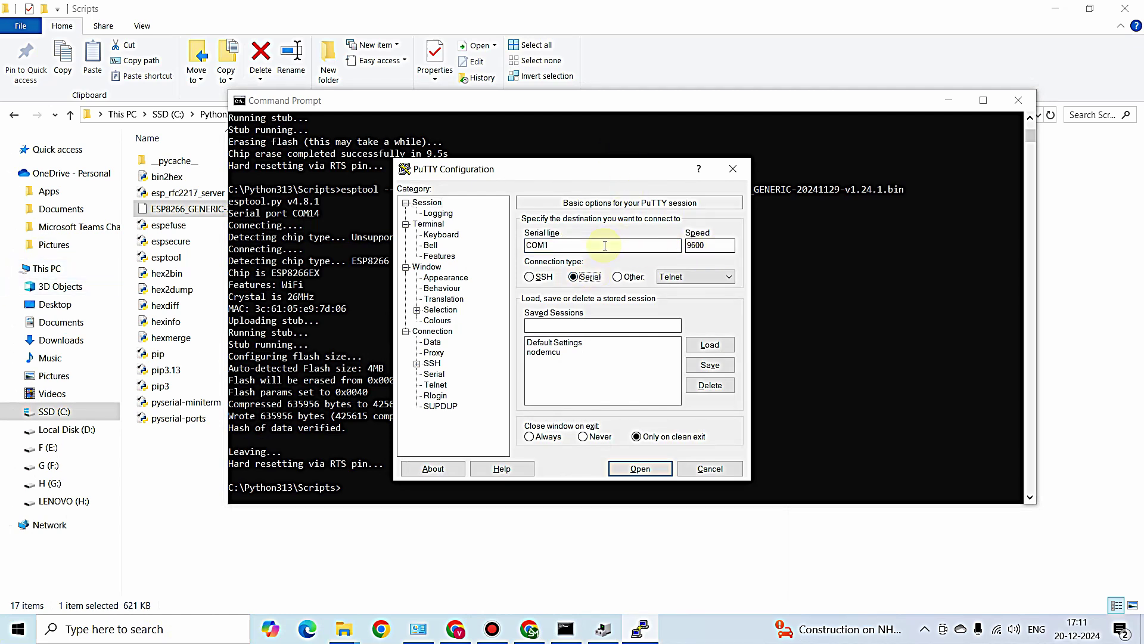
pyautogui.click(605, 245)
pyautogui.write('4')
pyautogui.moveTo(732, 245); pyautogui.dragTo(682, 240)
pyautogui.write('115200')
pyautogui.click(664, 469)
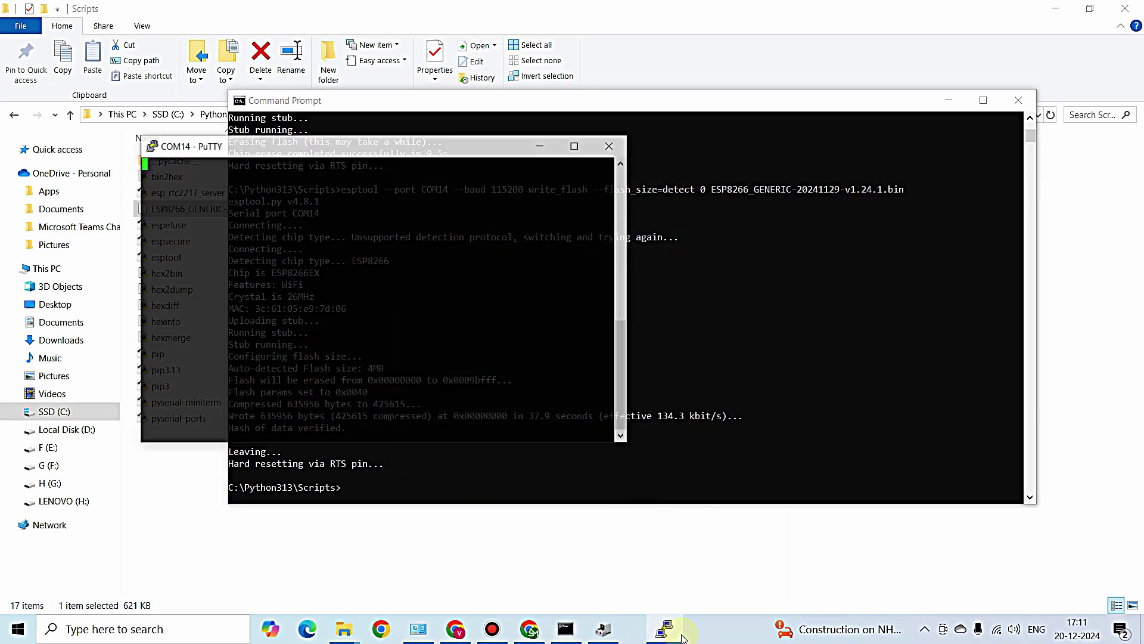